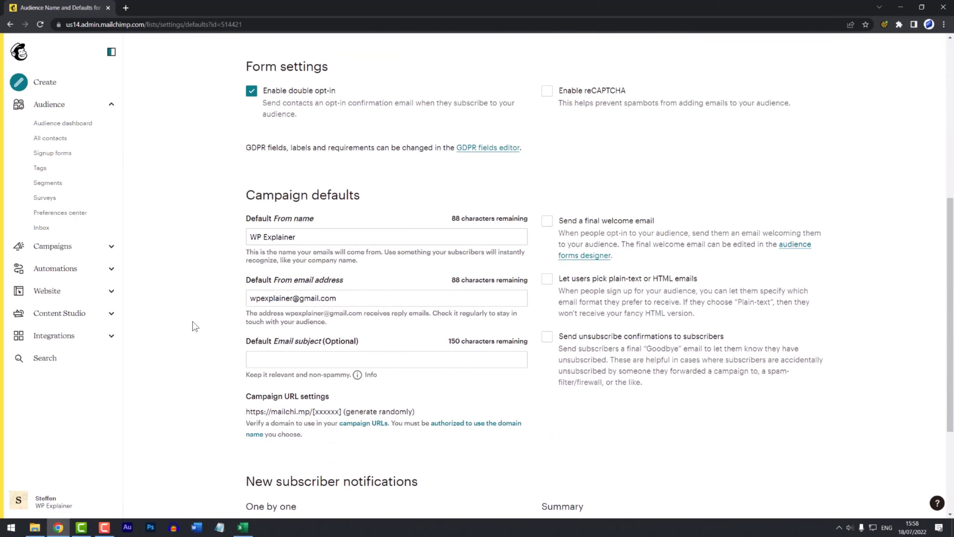
Step: Replace the audience's default From email with the webdev.how sender address and save the defaults
drag(370, 301, 213, 305)
key(ctrl+v)
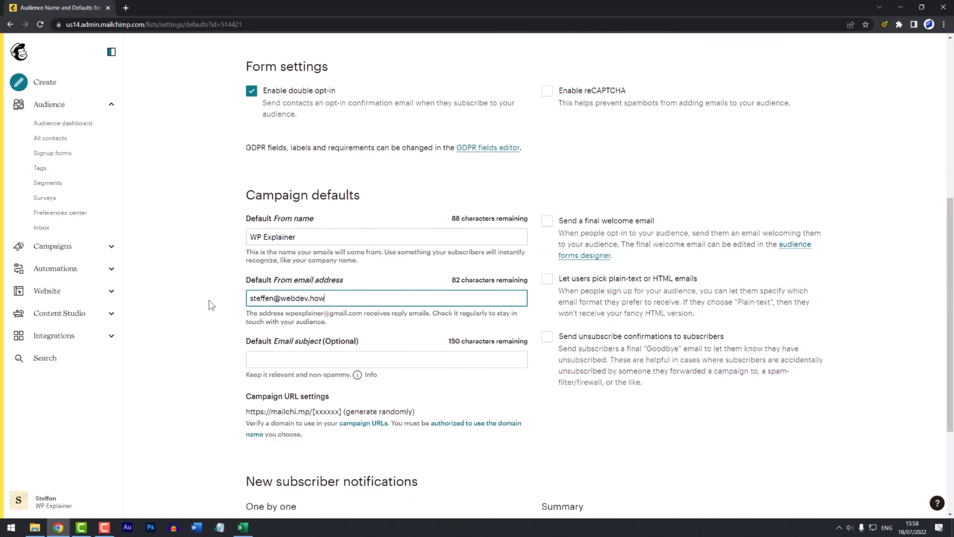
scroll(209, 305, down, 4)
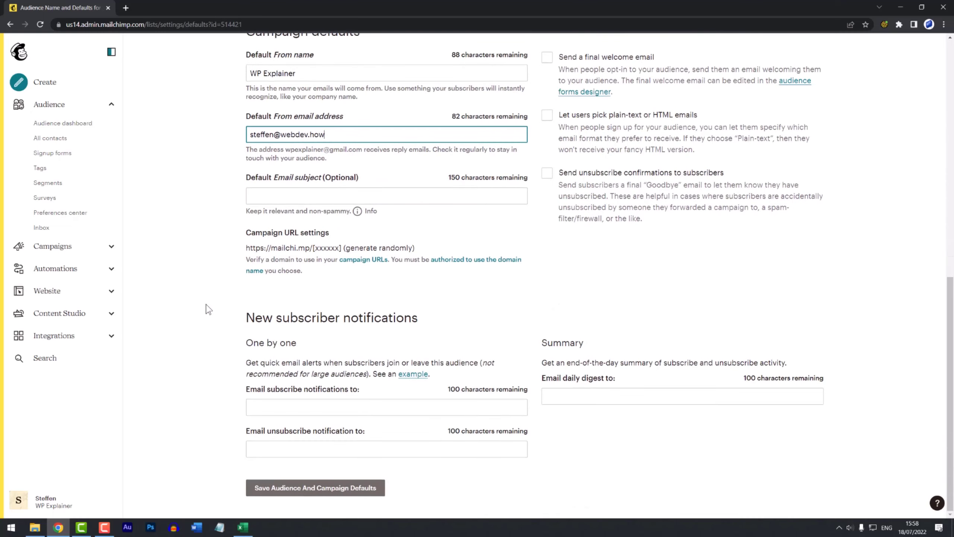
click(289, 488)
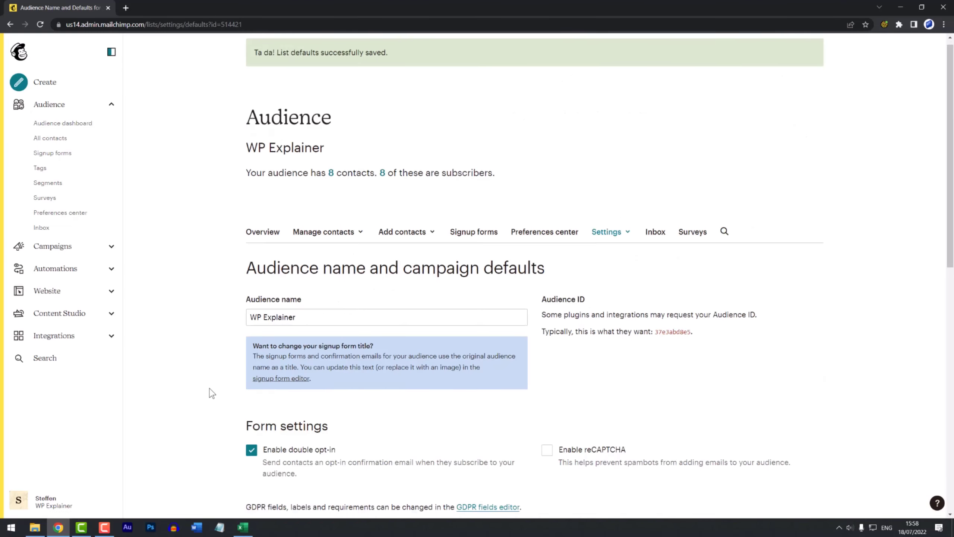
Step: Verify the webdev.how domain using the code e-mailed to the sender address
scroll(212, 393, down, 8)
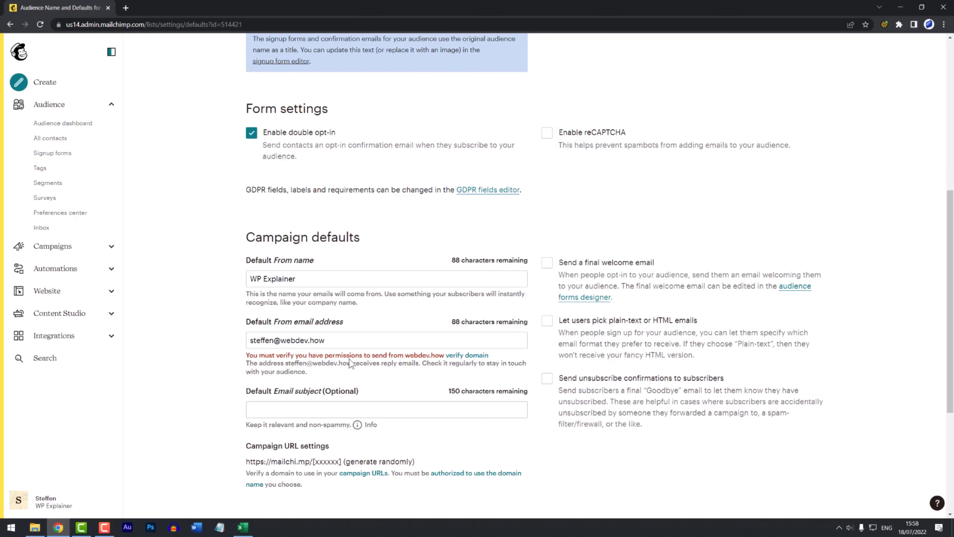
click(474, 356)
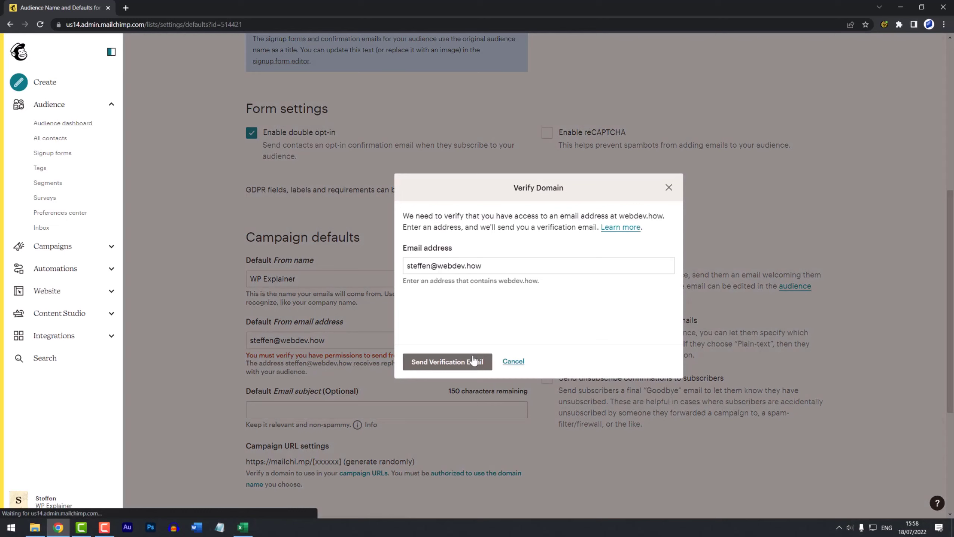
click(472, 362)
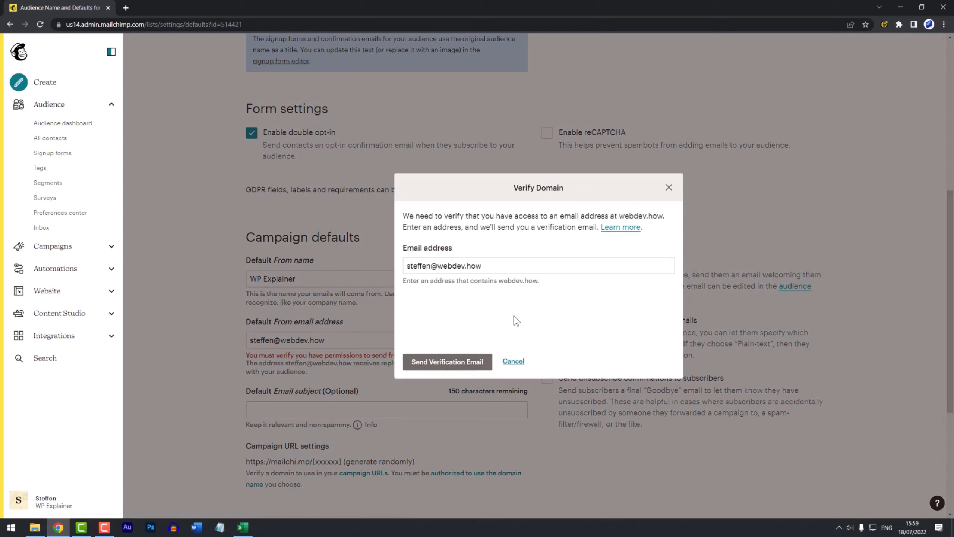
click(451, 362)
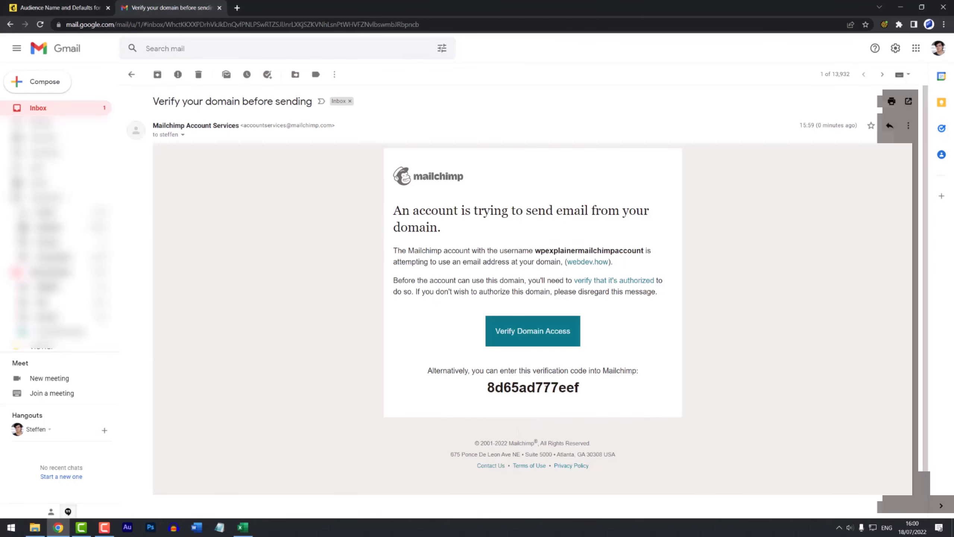
double_click(542, 387)
key(ctrl+c)
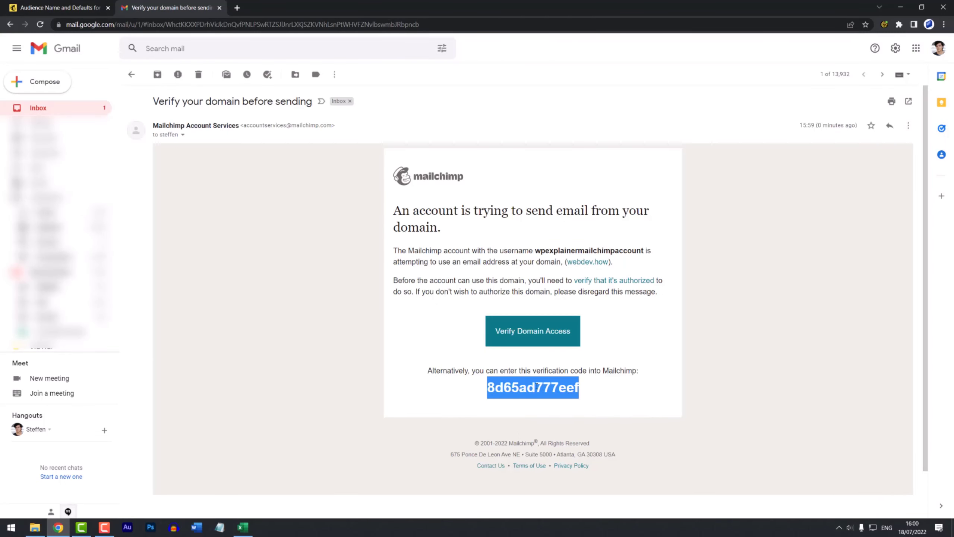
key(ctrl+Tab)
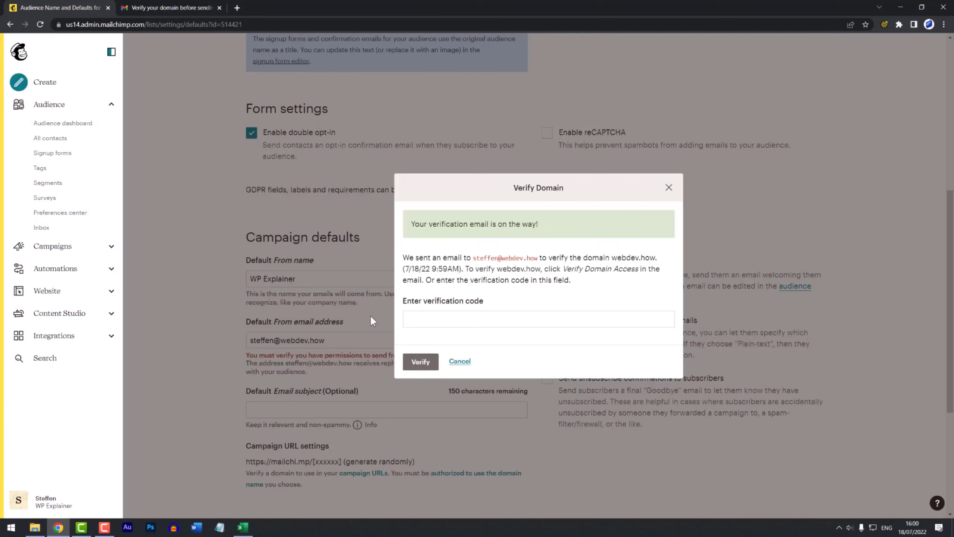
click(406, 319)
key(ctrl+v)
click(419, 372)
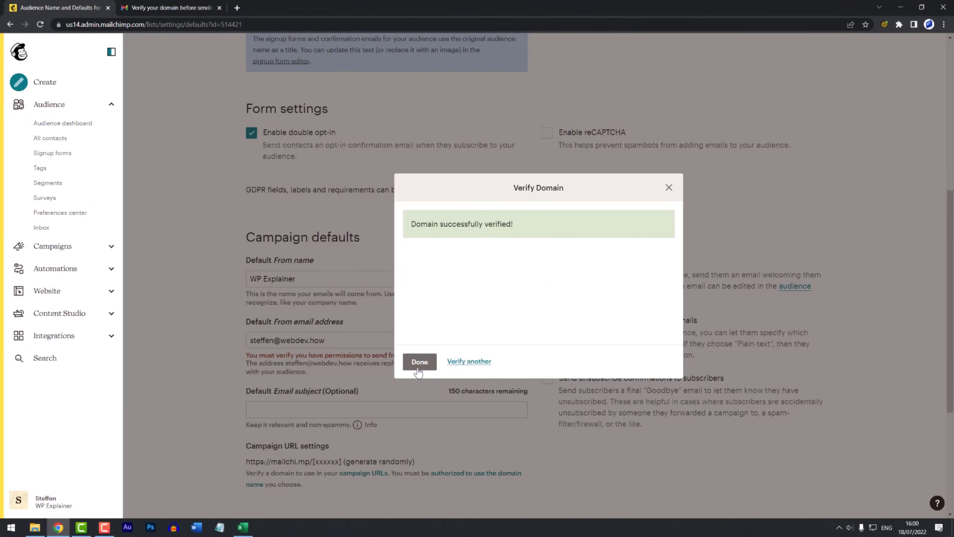
click(419, 362)
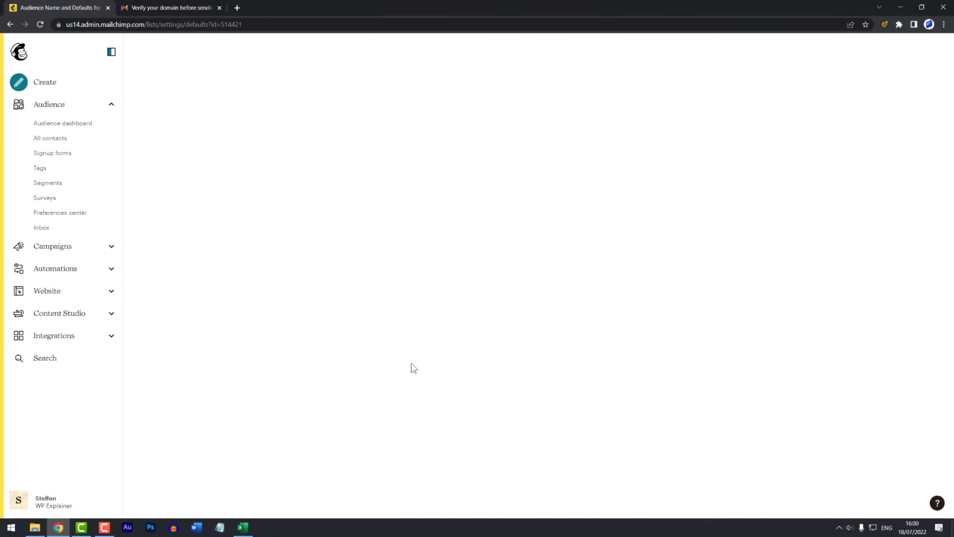
Step: Check the saved webdev.how From address, then view the Campaigns list with First campaign
scroll(223, 357, down, 8)
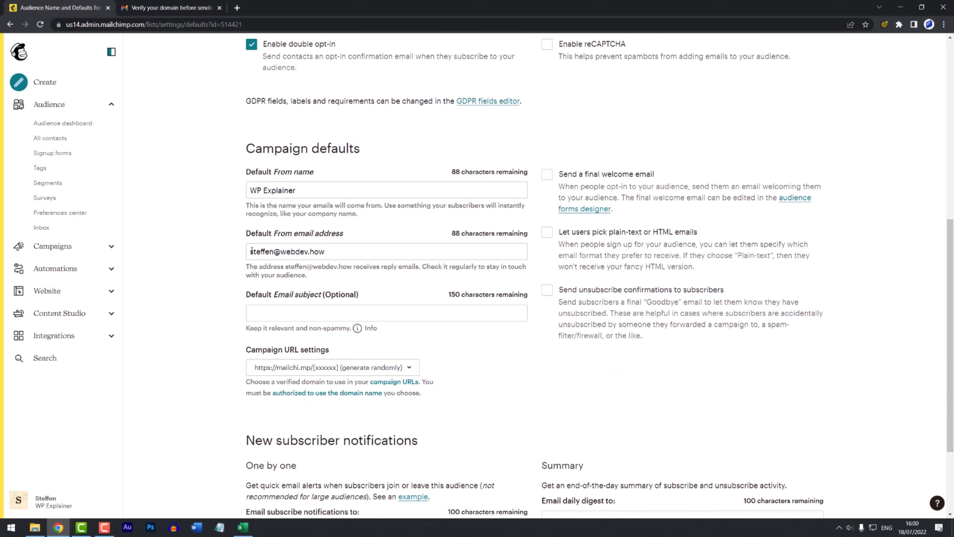
triple_click(349, 253)
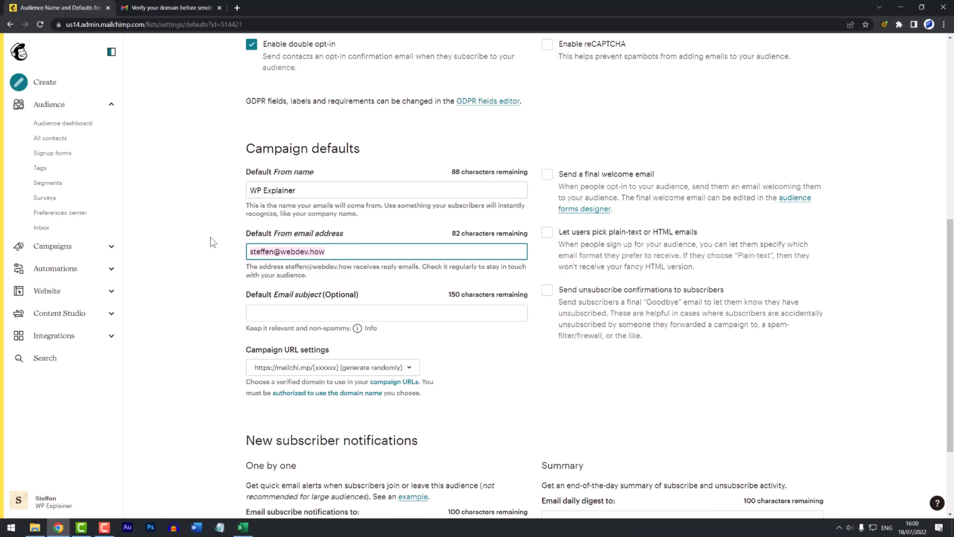
click(53, 248)
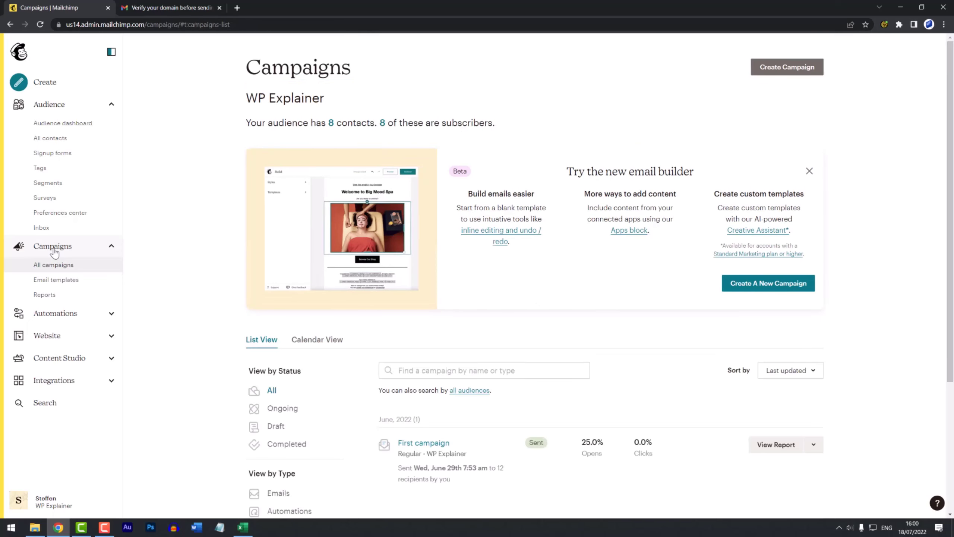
scroll(507, 368, down, 5)
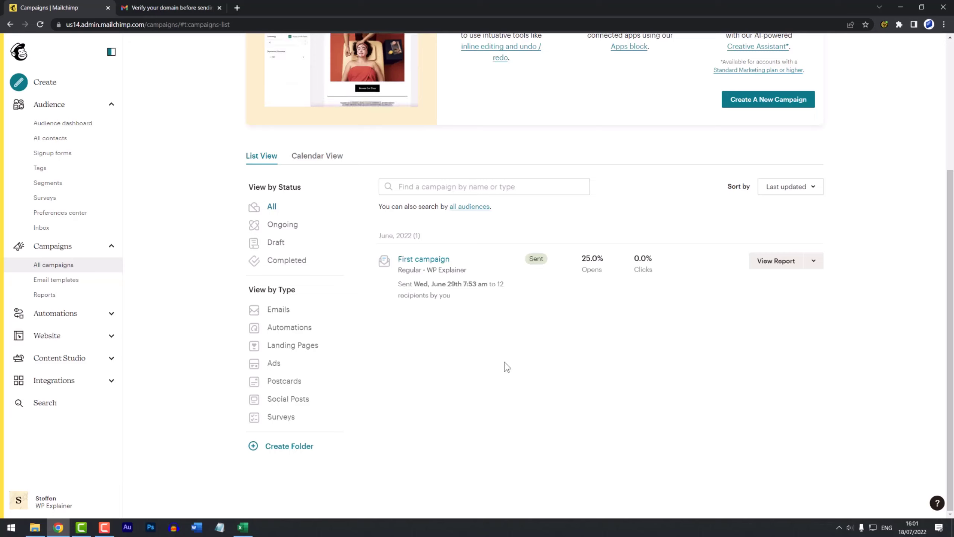
Step: Replicate First campaign and set the copy's From address to the webdev.how sender address
click(813, 261)
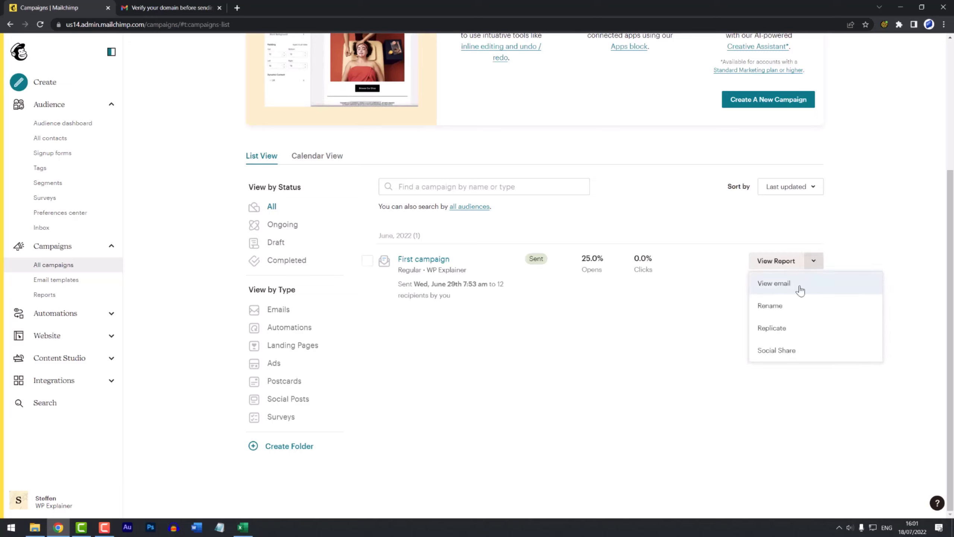
click(780, 330)
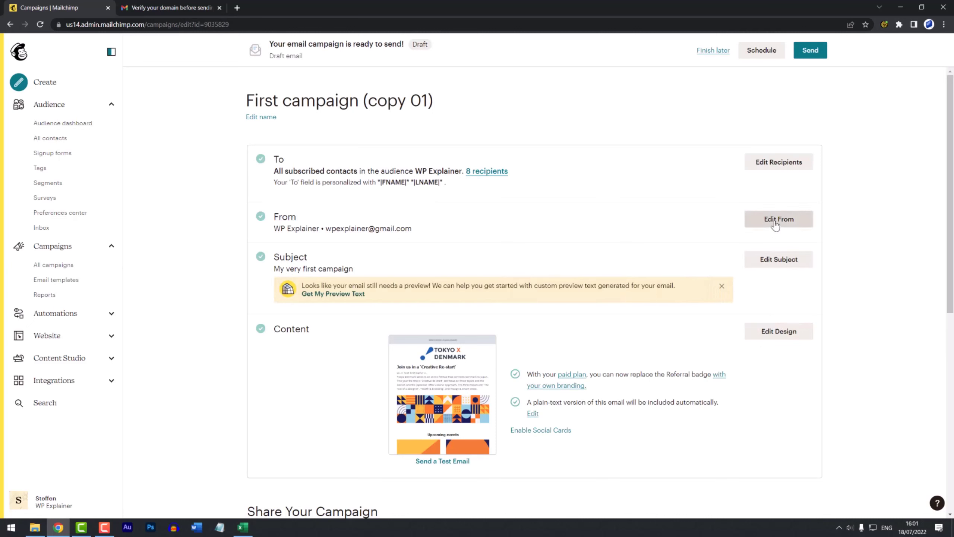
click(777, 221)
drag(658, 264, 530, 265)
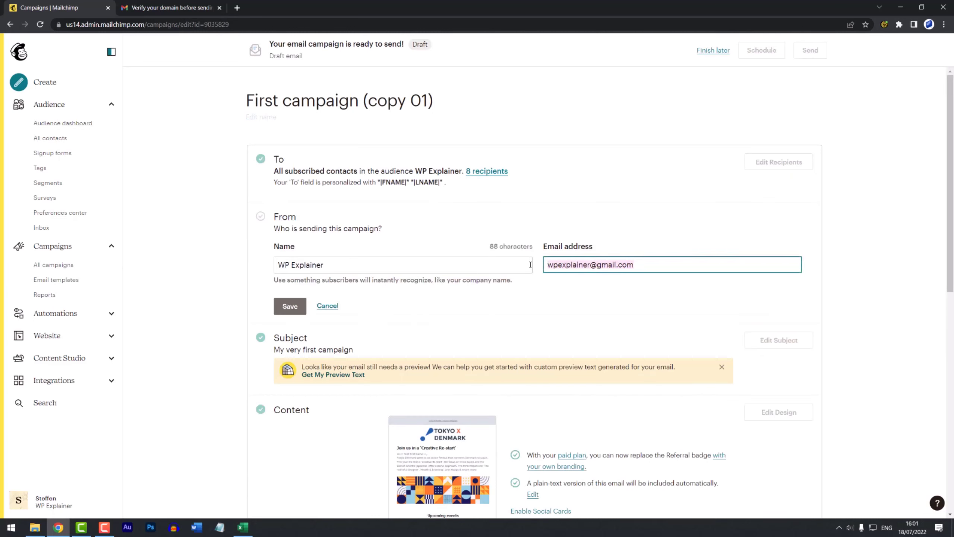
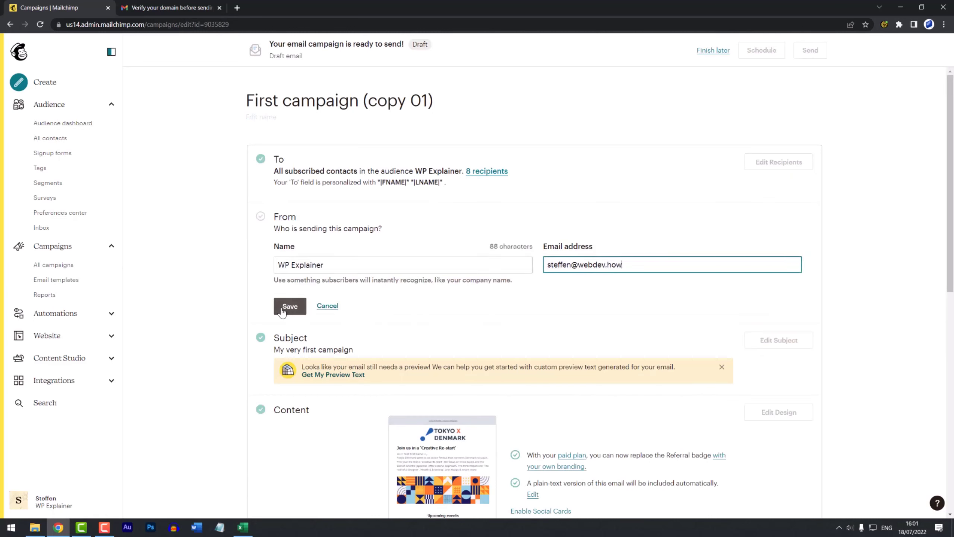
click(288, 306)
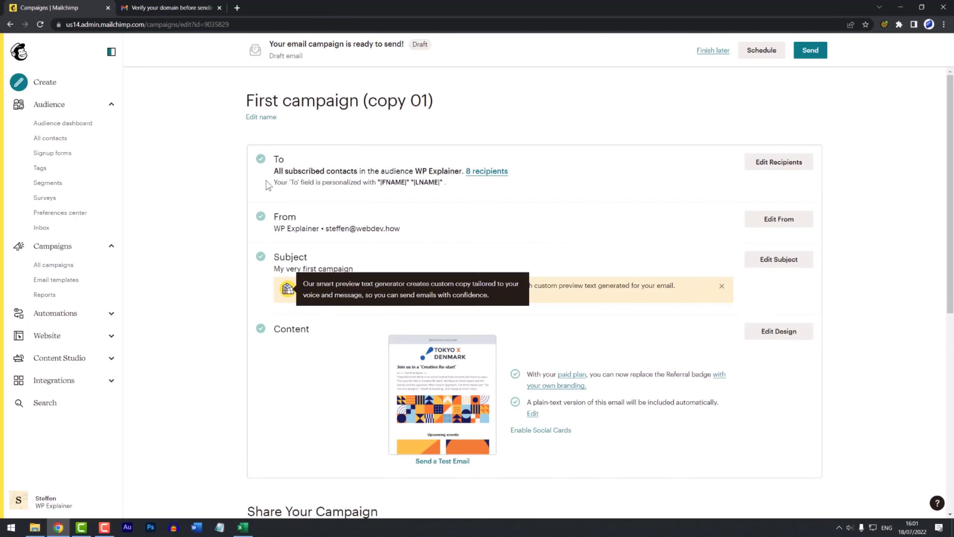
Step: Rename the copy from 'First campaign (copy 01)' to 'Second campaign' and return to all campaigns
click(253, 118)
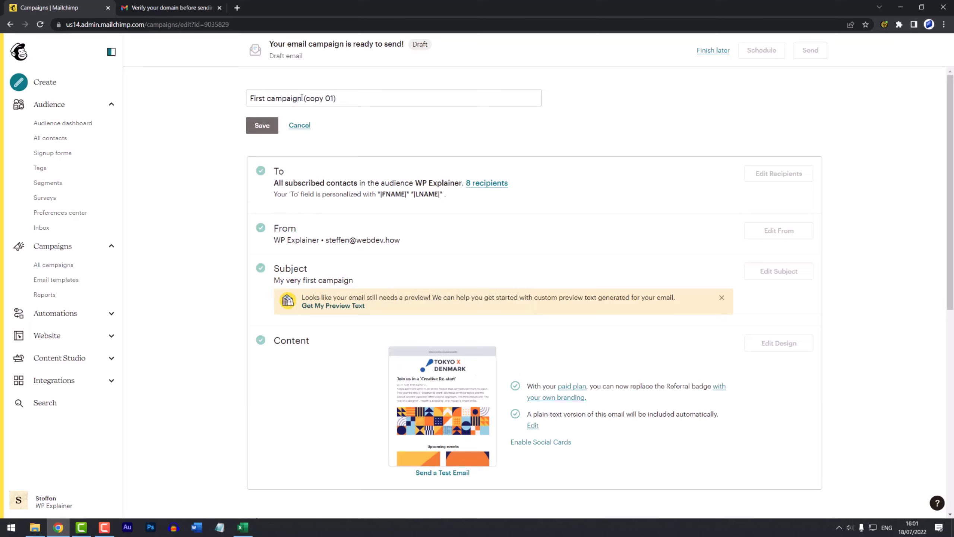
drag(301, 98, 338, 98)
key(BackSpace)
drag(267, 99, 241, 105)
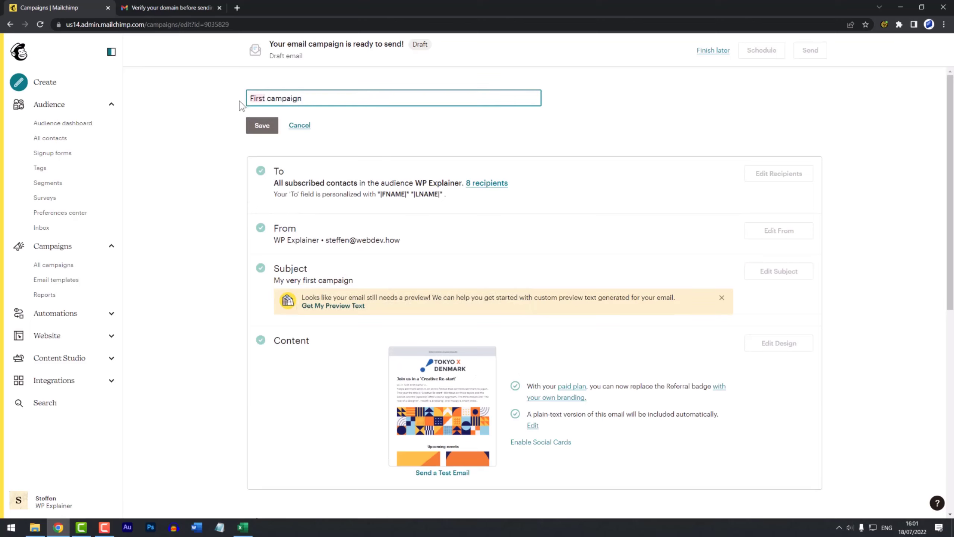
text(Second)
click(259, 130)
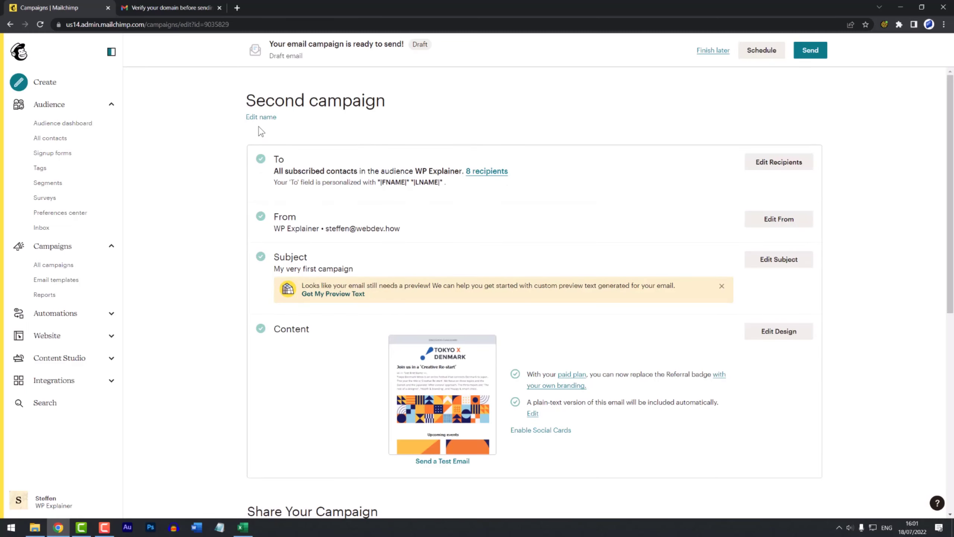
click(53, 266)
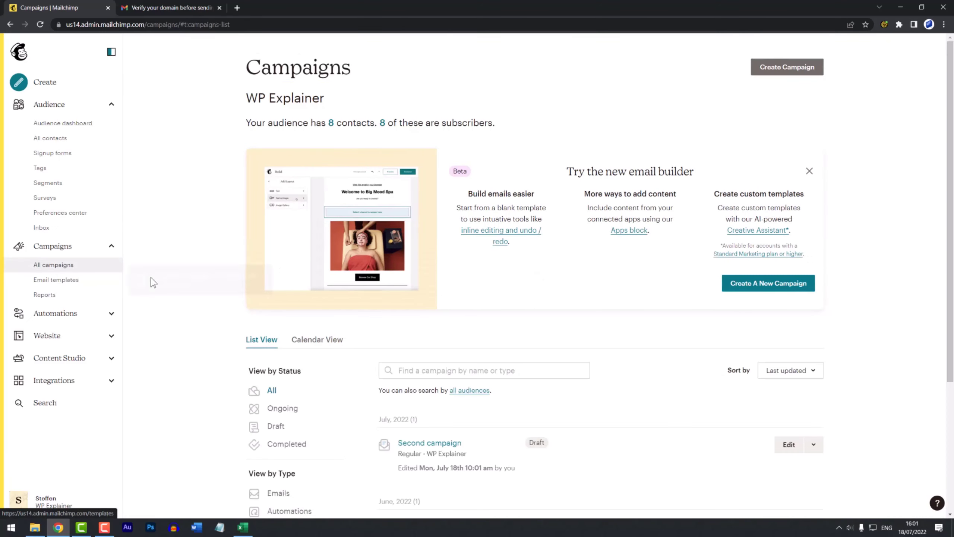
Step: Open the Welcome message customer journey's send-email step for editing
scroll(196, 284, down, 4)
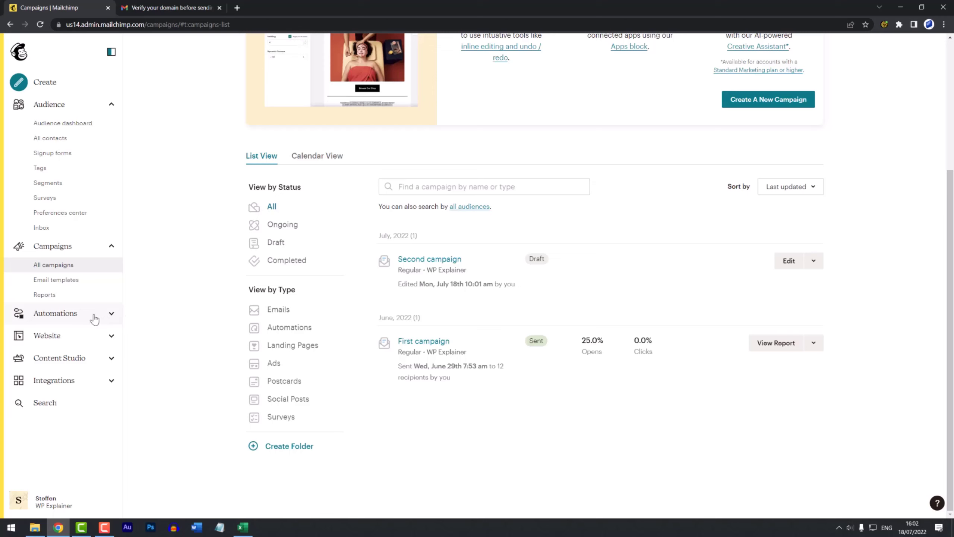
click(60, 319)
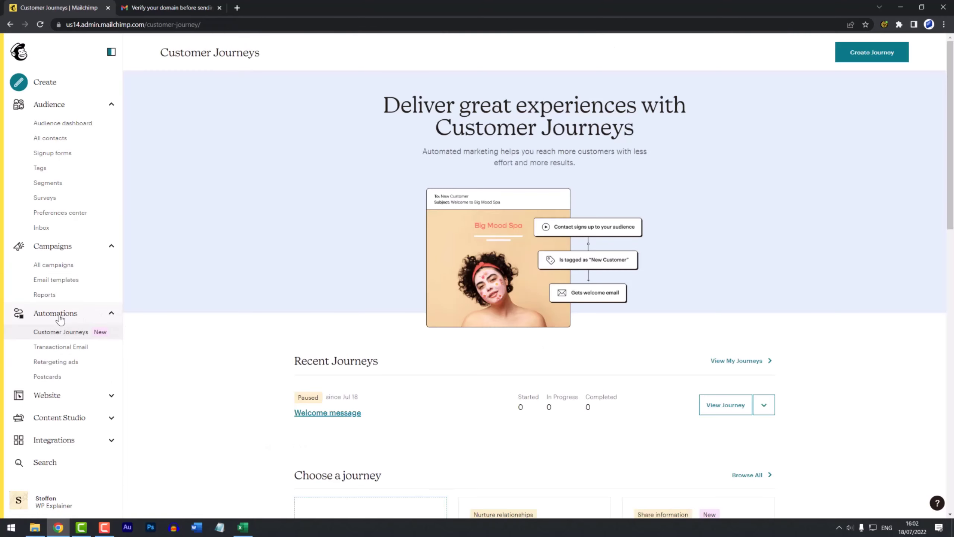
click(325, 413)
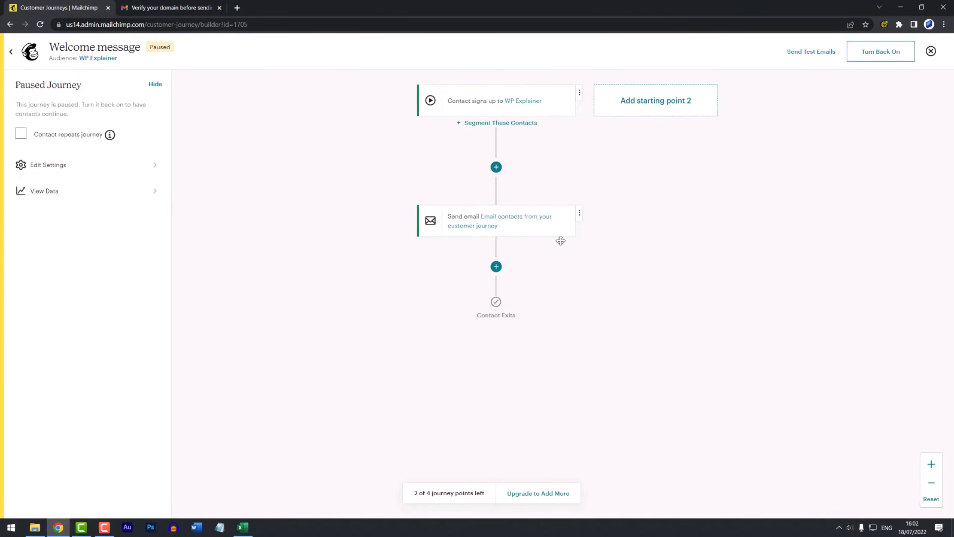
click(580, 212)
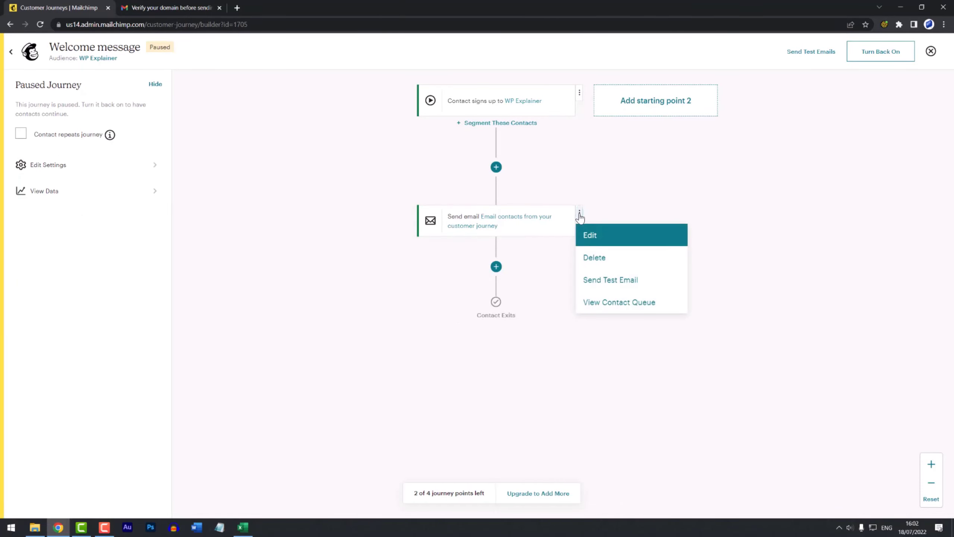
click(605, 241)
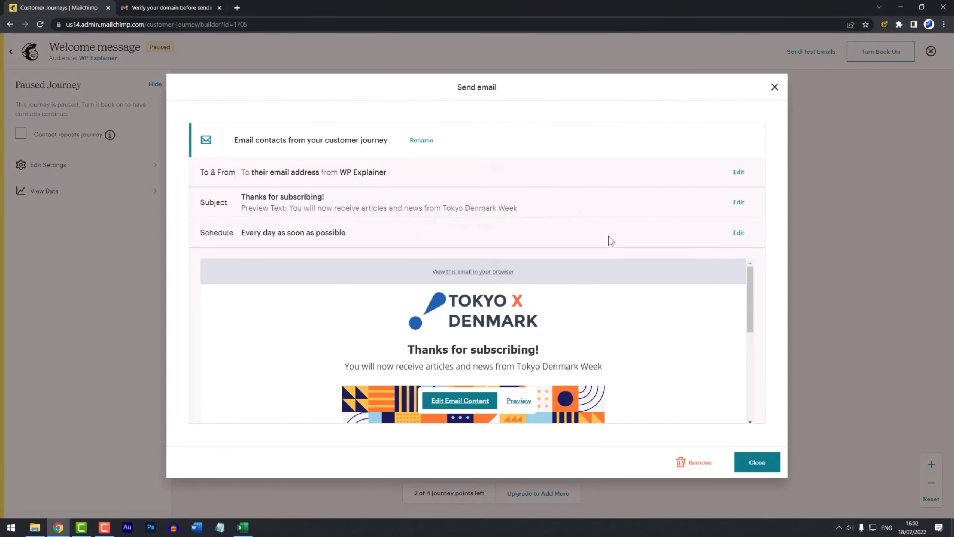
Step: Change the email's From address to the webdev.how address, save, and turn the journey back on
click(739, 173)
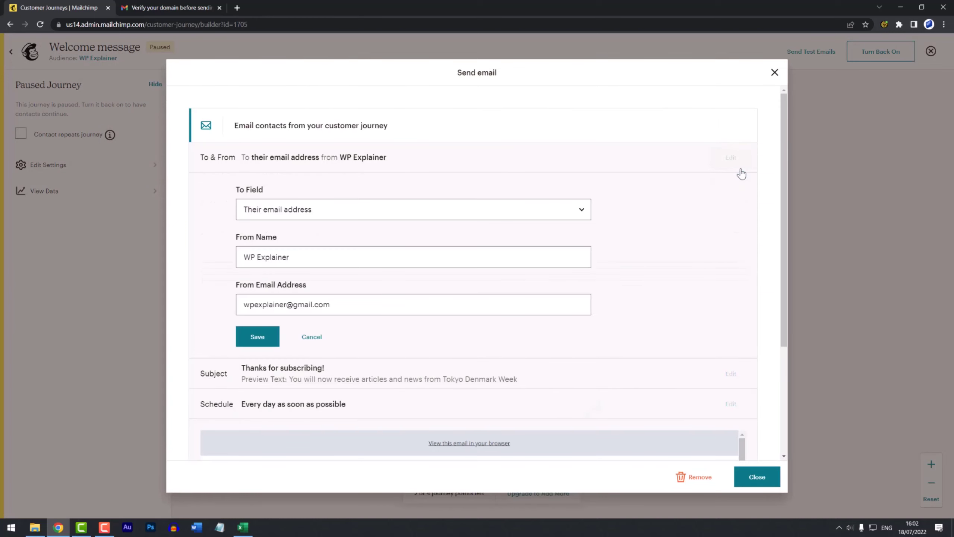
click(333, 307)
key(ctrl+a)
key(ctrl+v)
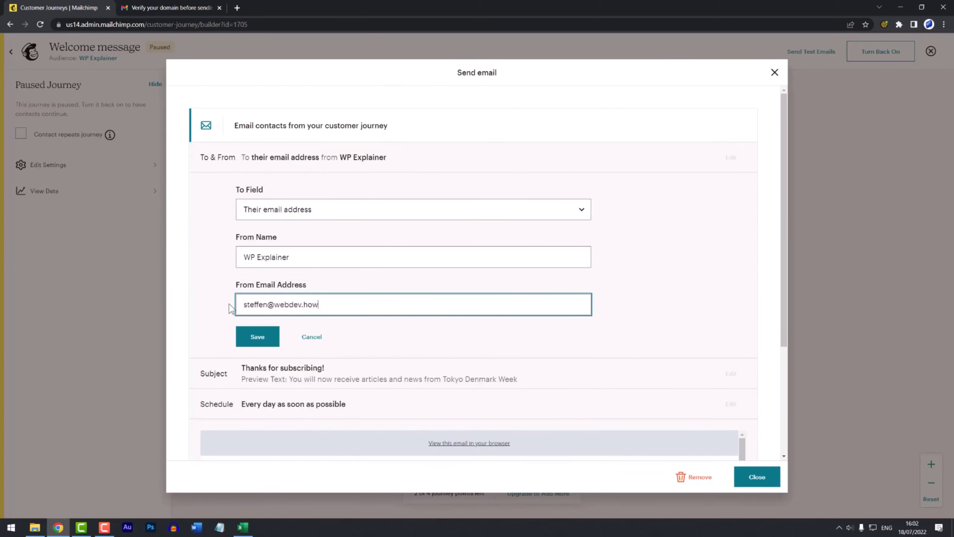
click(255, 340)
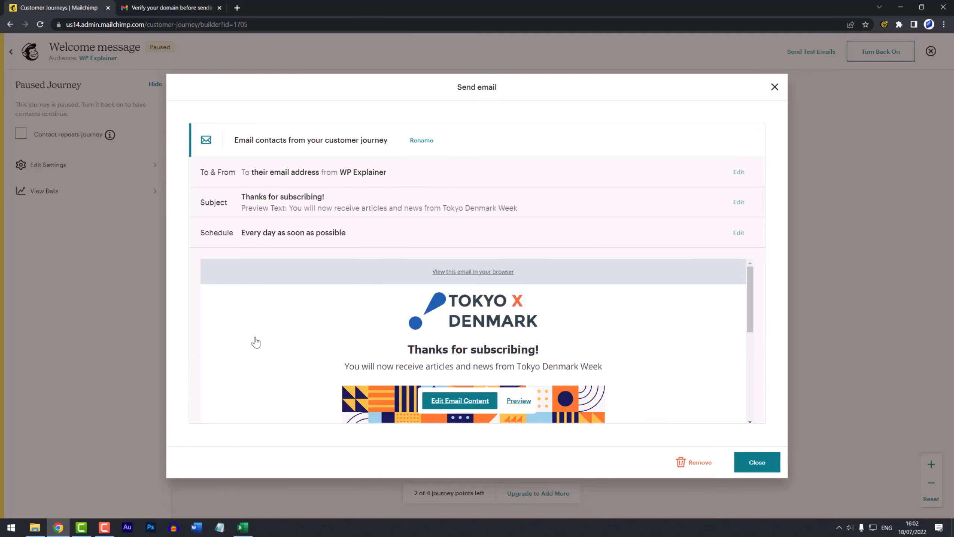
click(758, 463)
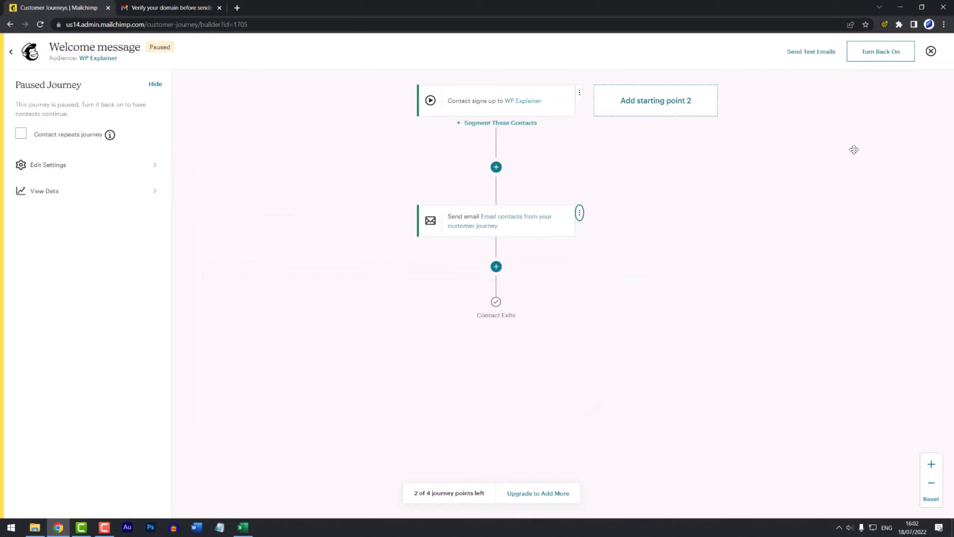
click(881, 53)
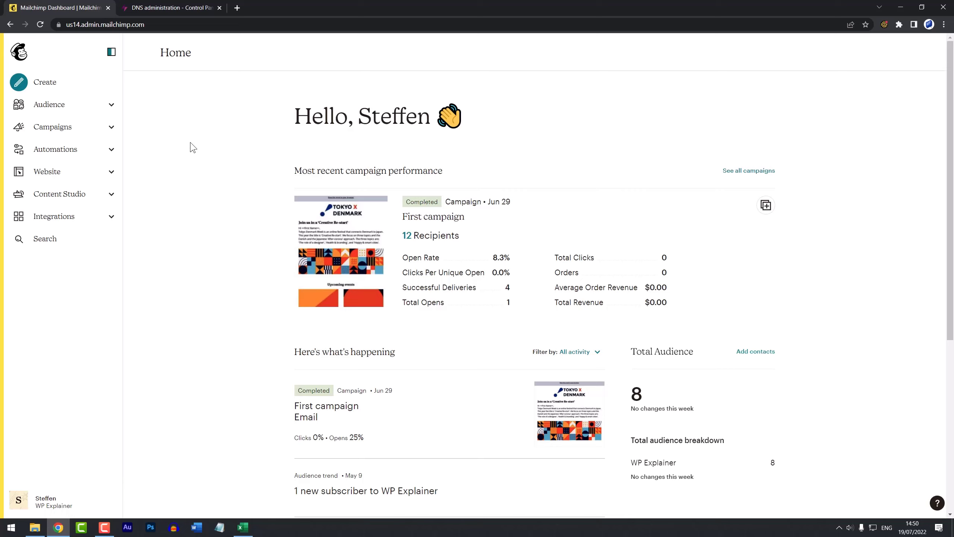
Step: Go to Website > Domains to see webdev.how listed as a verified email domain
click(112, 174)
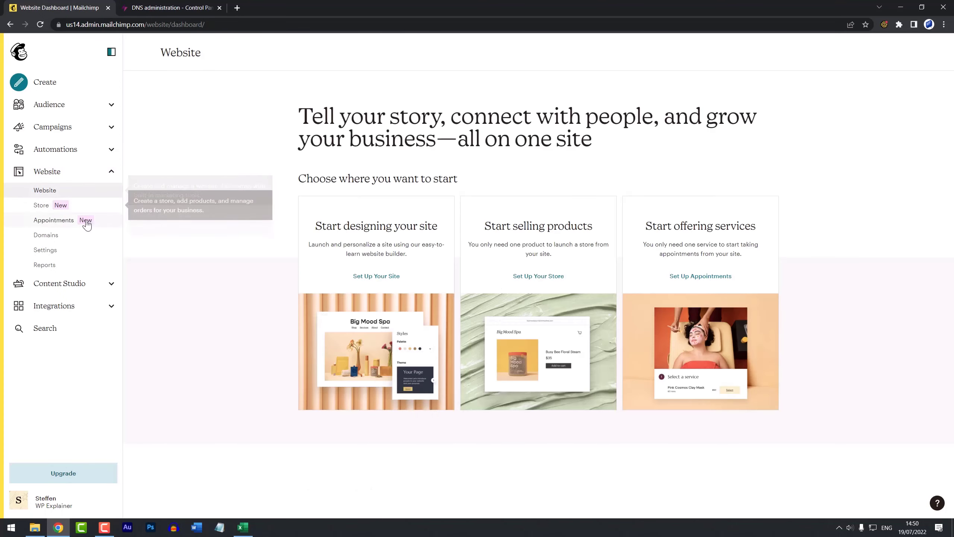
click(48, 237)
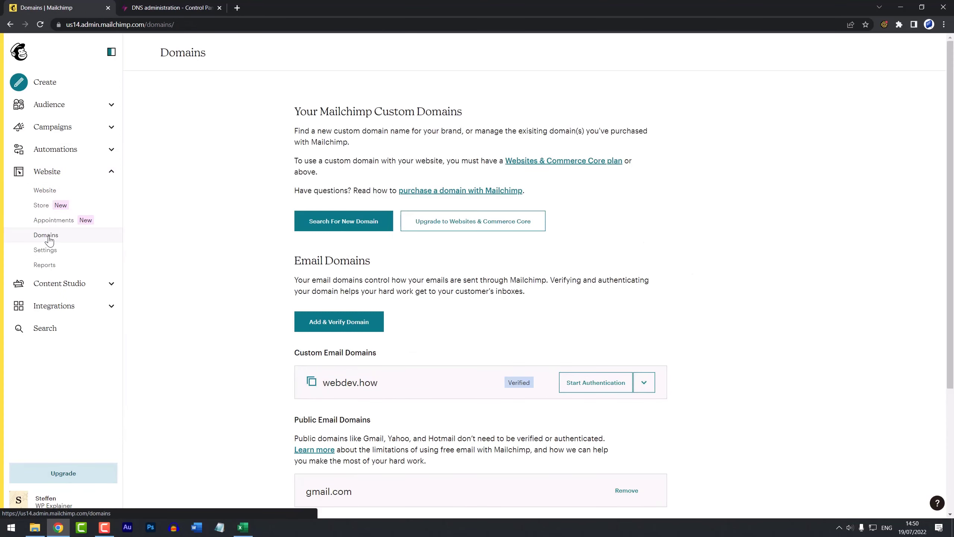
Step: Start authenticating webdev.how with Other as the email domain provider and move to step 2
scroll(259, 266, down, 3)
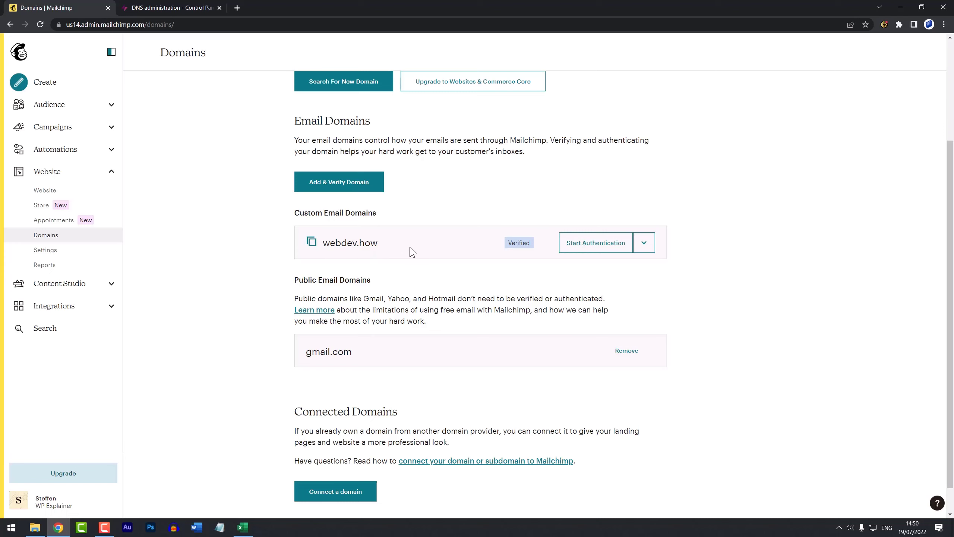
click(597, 243)
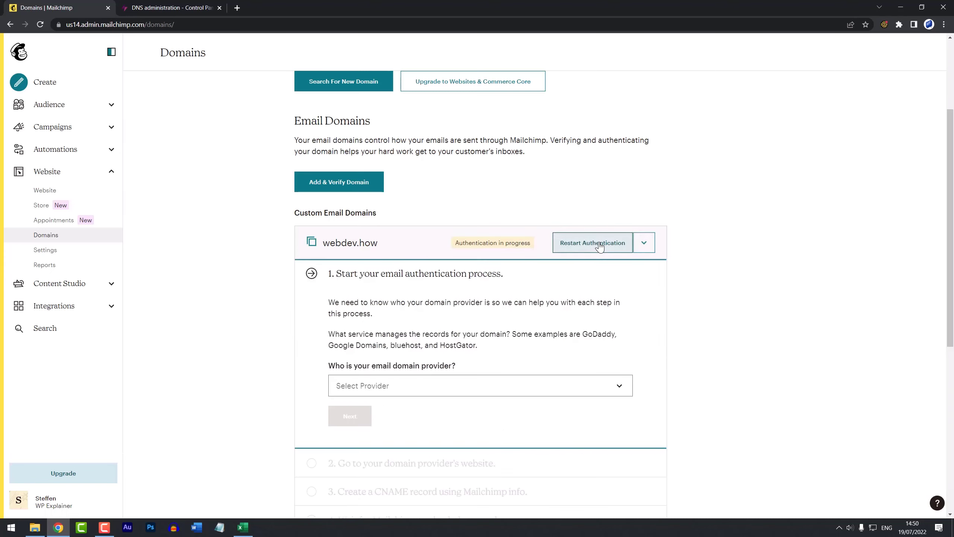
scroll(520, 284, down, 3)
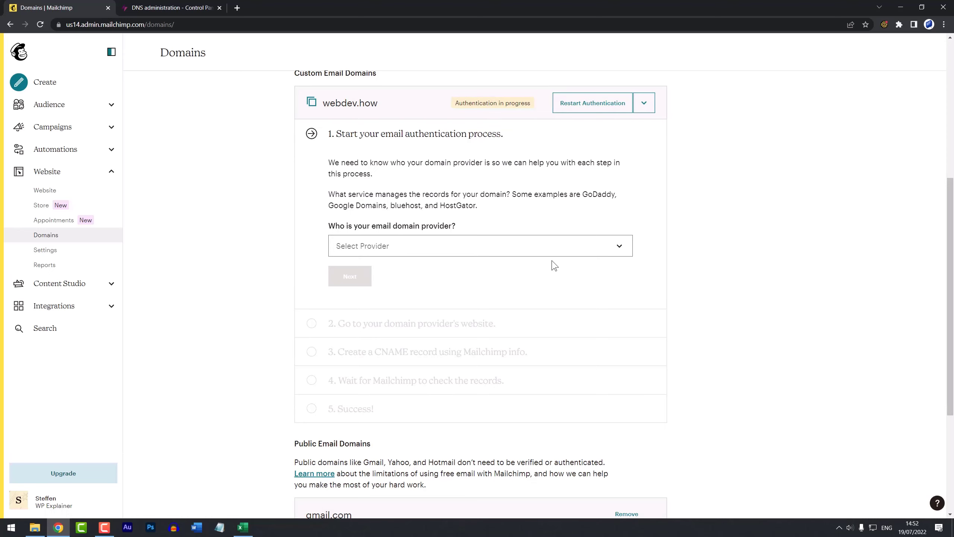
click(620, 246)
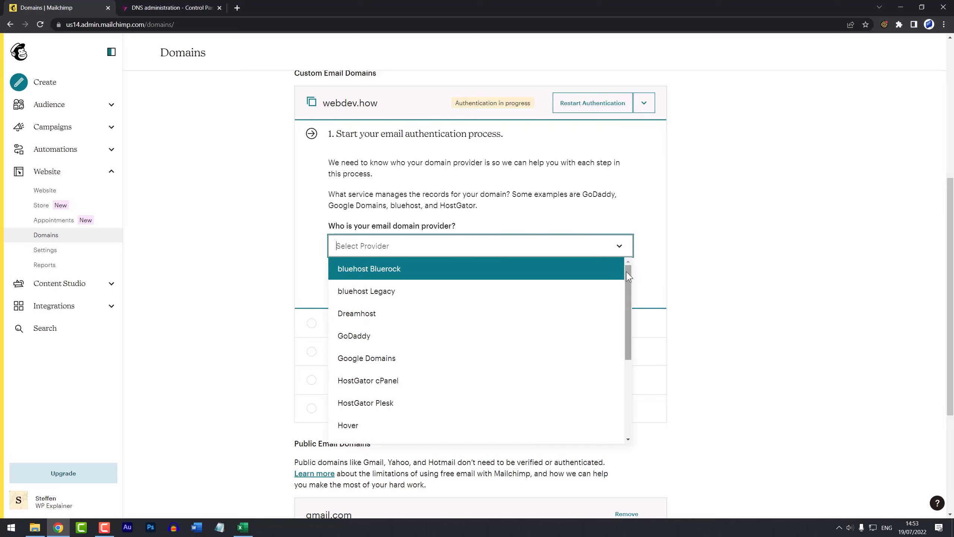
drag(626, 276, 620, 371)
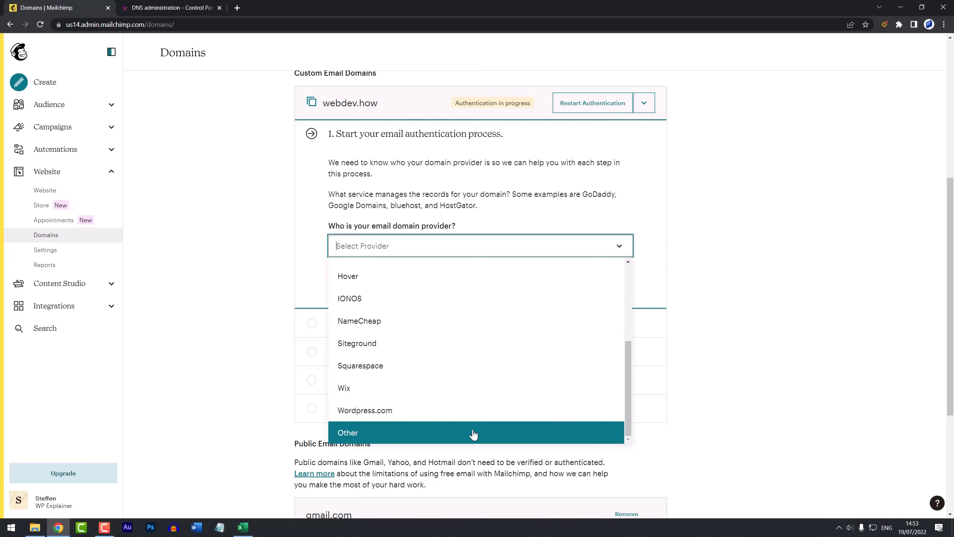
click(473, 435)
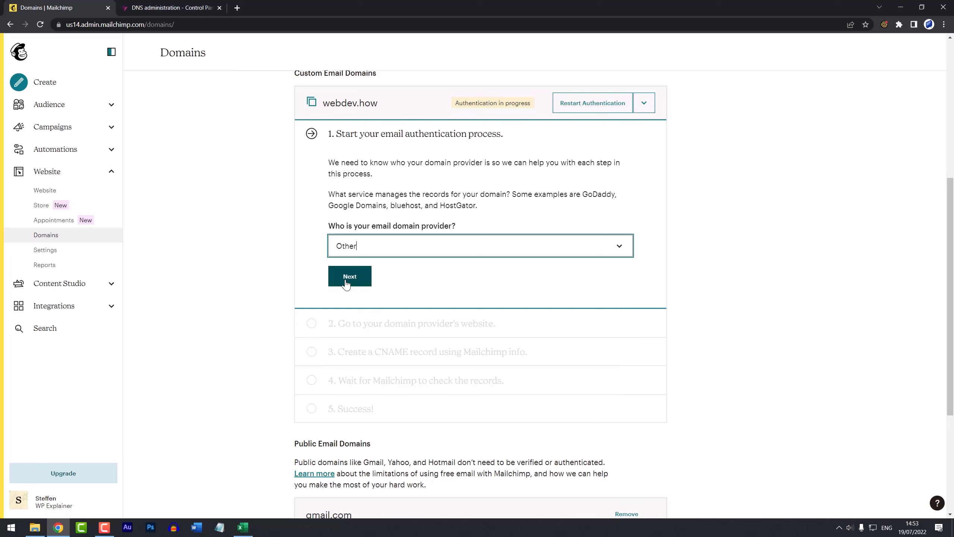
click(346, 283)
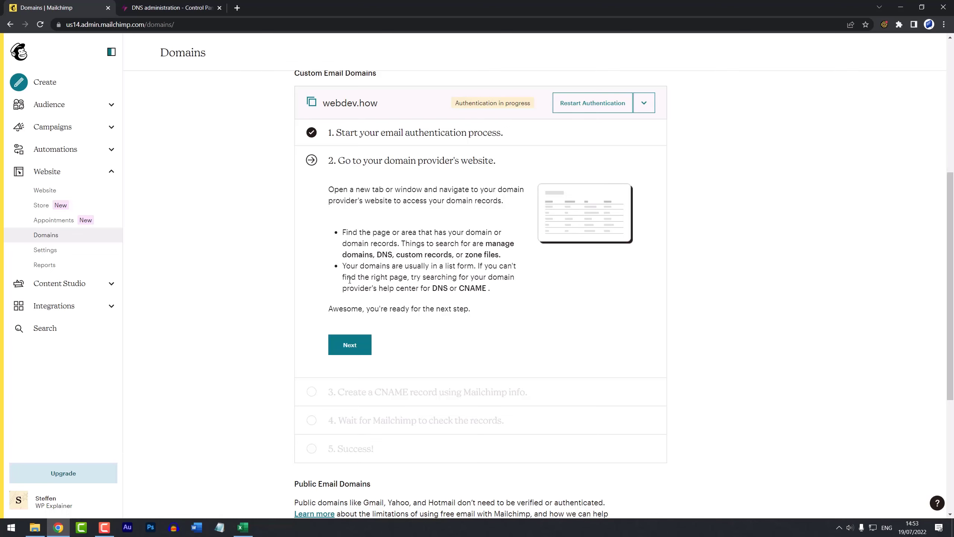
Step: Reach the CNAME step and copy the CNAME 1 name k2._domainkey.webdev.how for Simply.com
click(178, 7)
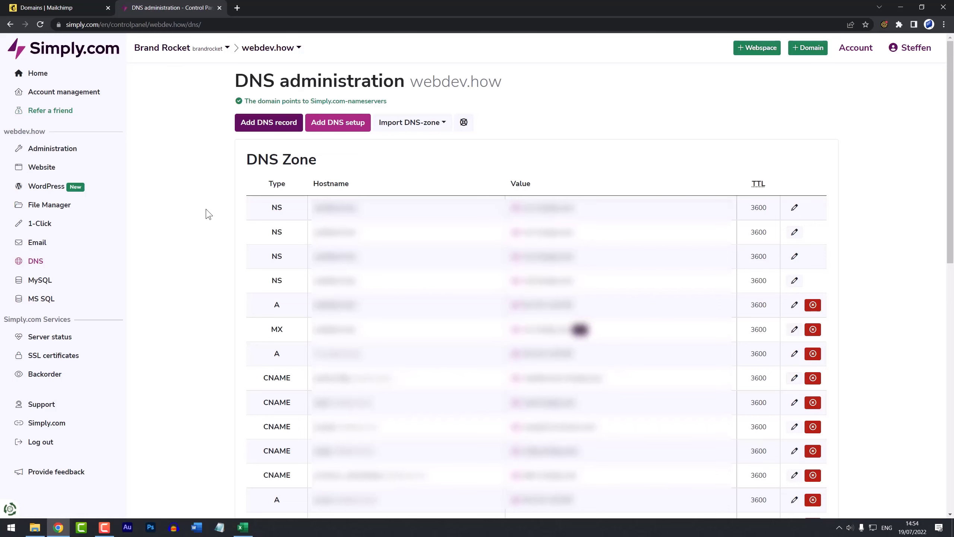
key(ctrl+shift+Tab)
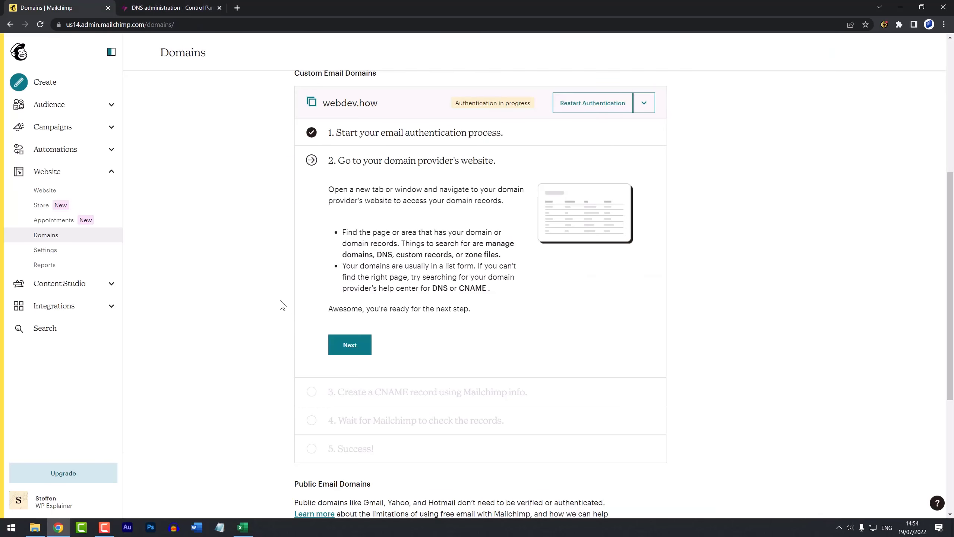
click(354, 346)
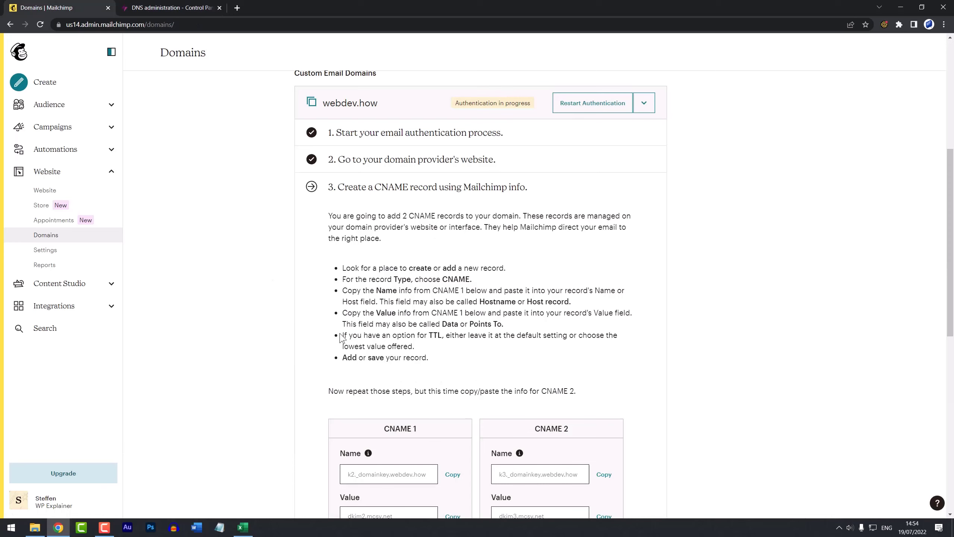
scroll(313, 336, down, 1)
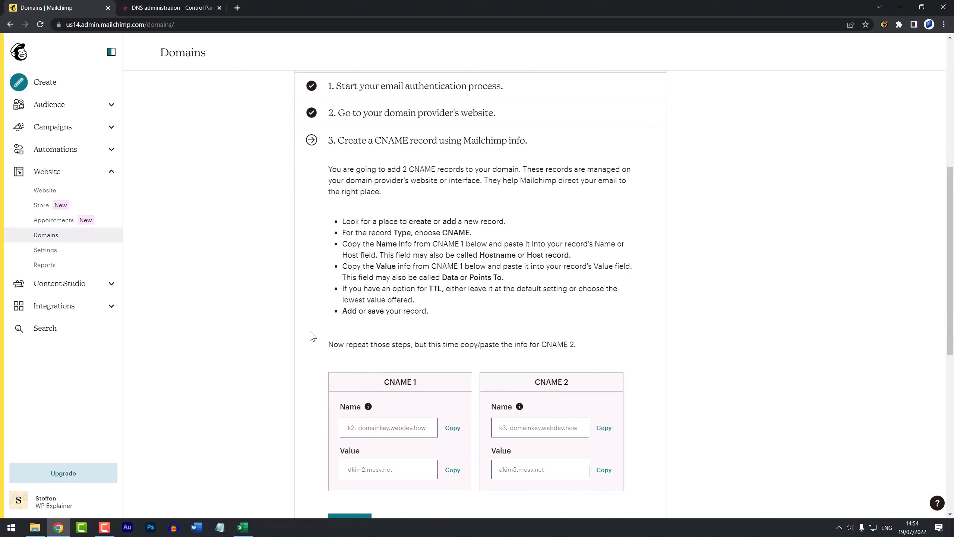
scroll(313, 336, down, 1)
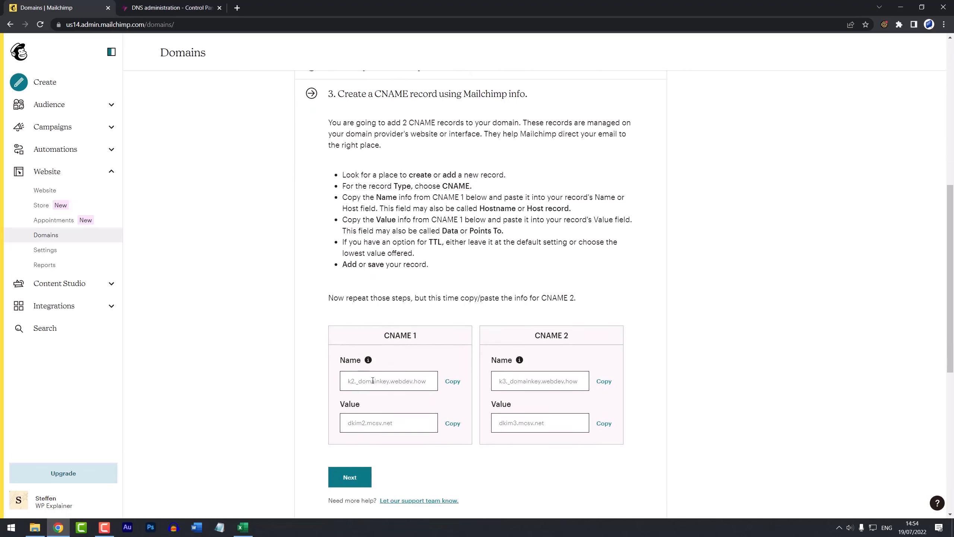
click(453, 382)
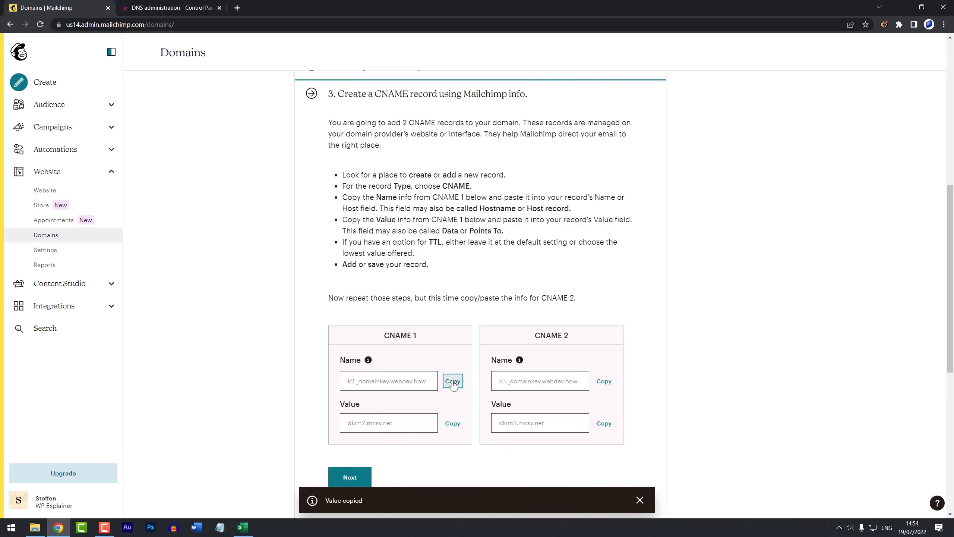
key(ctrl+Tab)
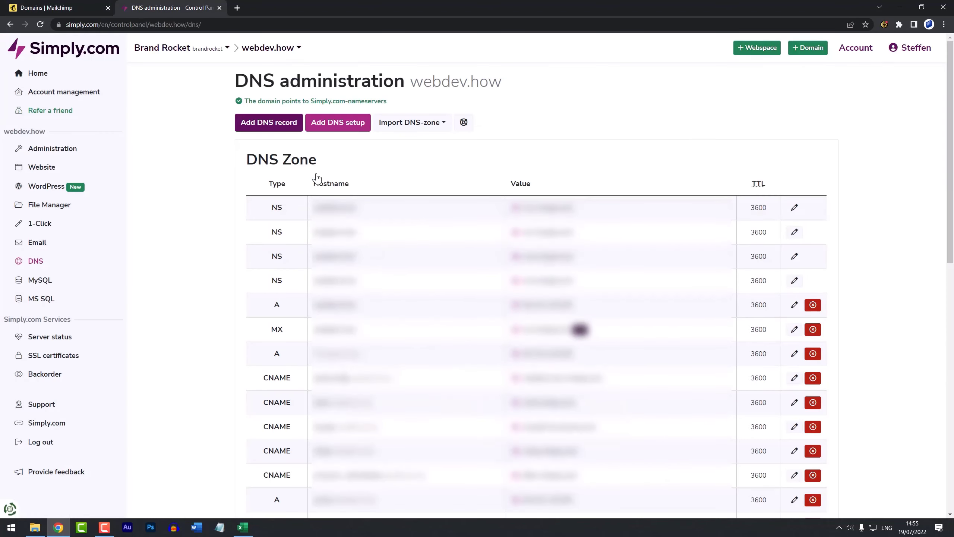
Step: Create a Simply.com CNAME record k2._domainkey.webdev.how pointing to dkim2.mcsv.net
click(276, 128)
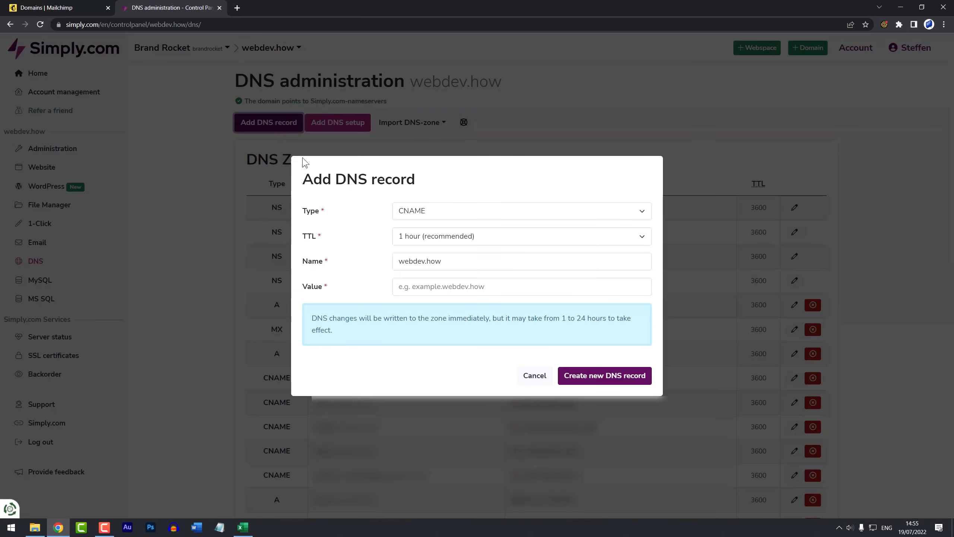
drag(470, 261, 398, 262)
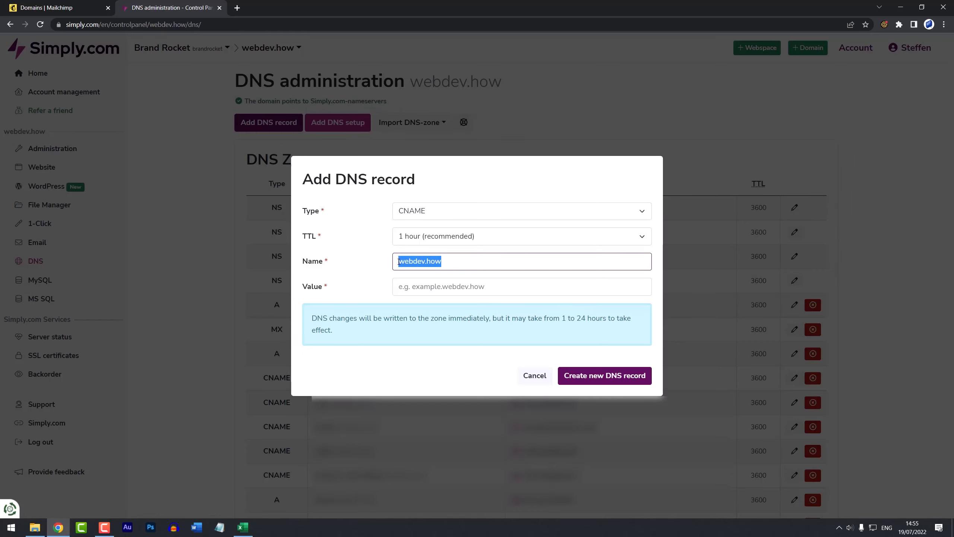
key(ctrl+v)
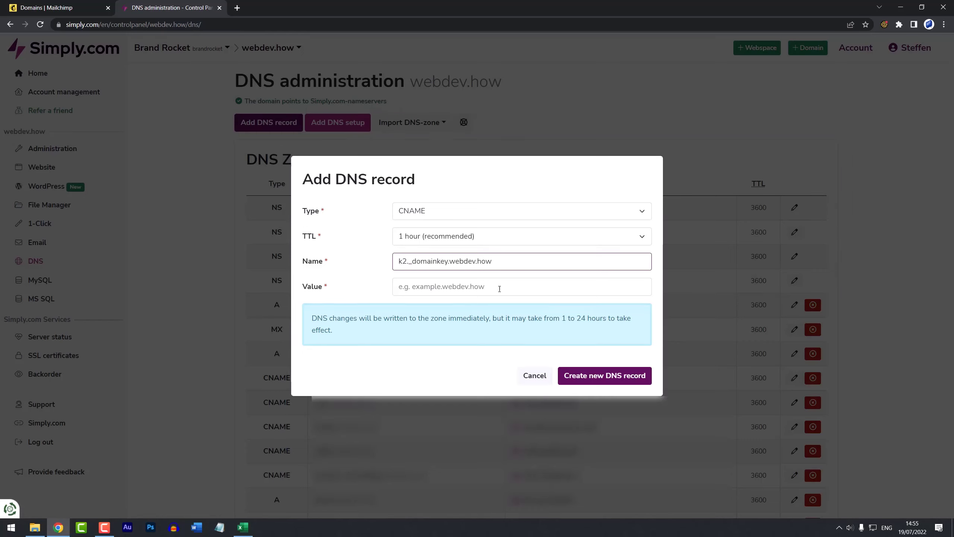
key(ctrl+shift+Tab)
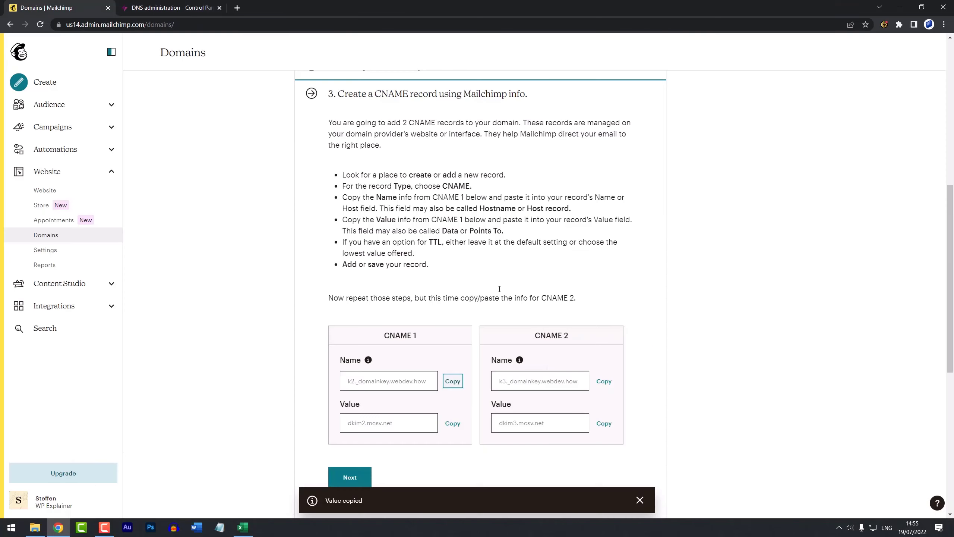
click(452, 423)
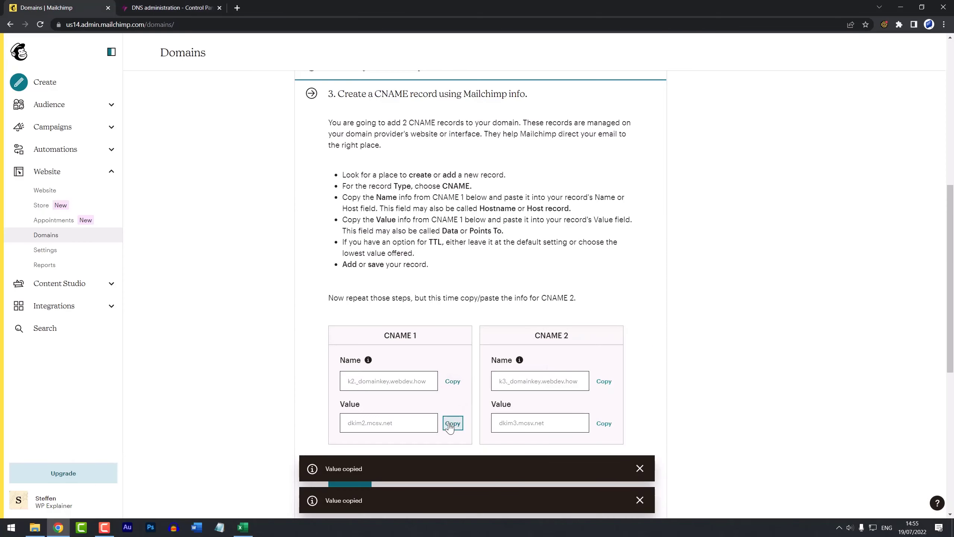
key(ctrl+Tab)
click(432, 287)
key(ctrl+v)
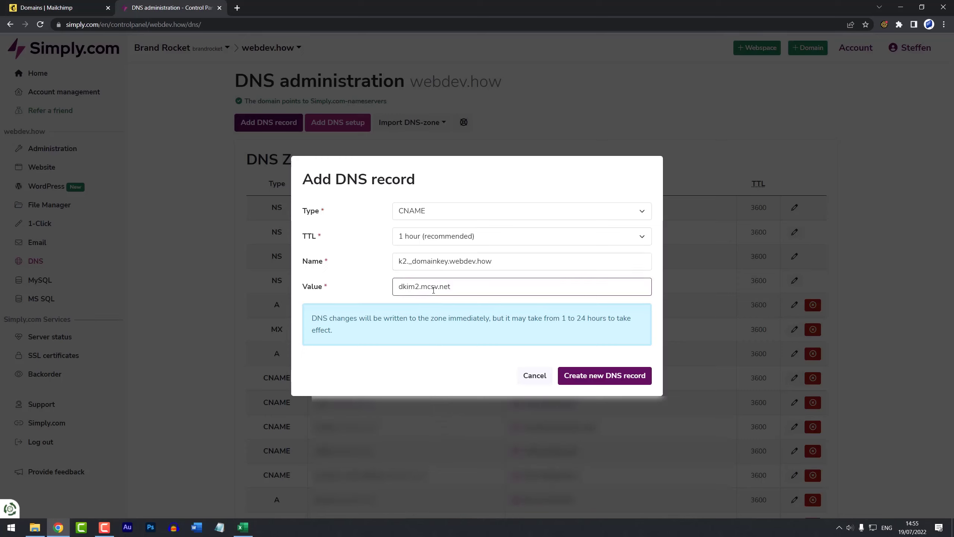
click(582, 381)
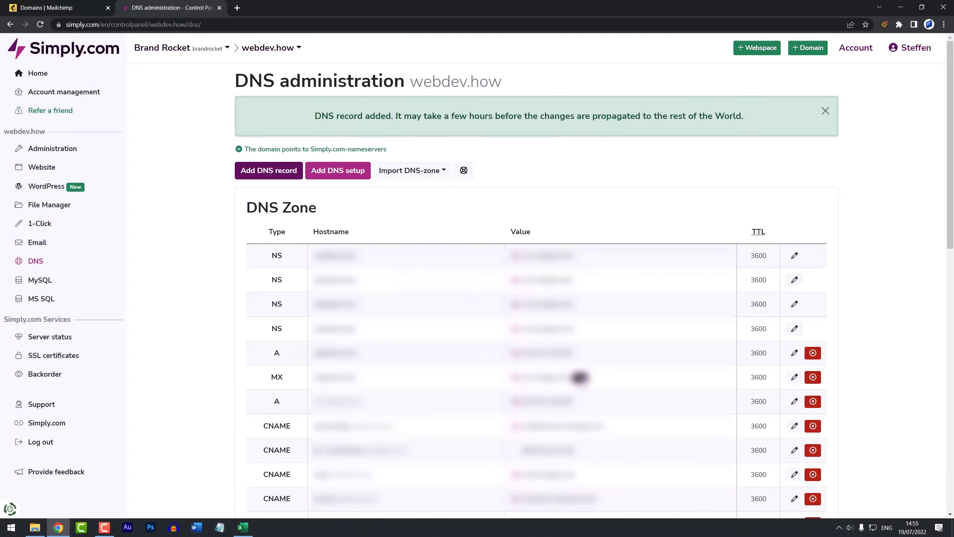
Step: Start a second Simply.com DNS record of type CNAME named k3._domainkey.webdev.how
click(270, 173)
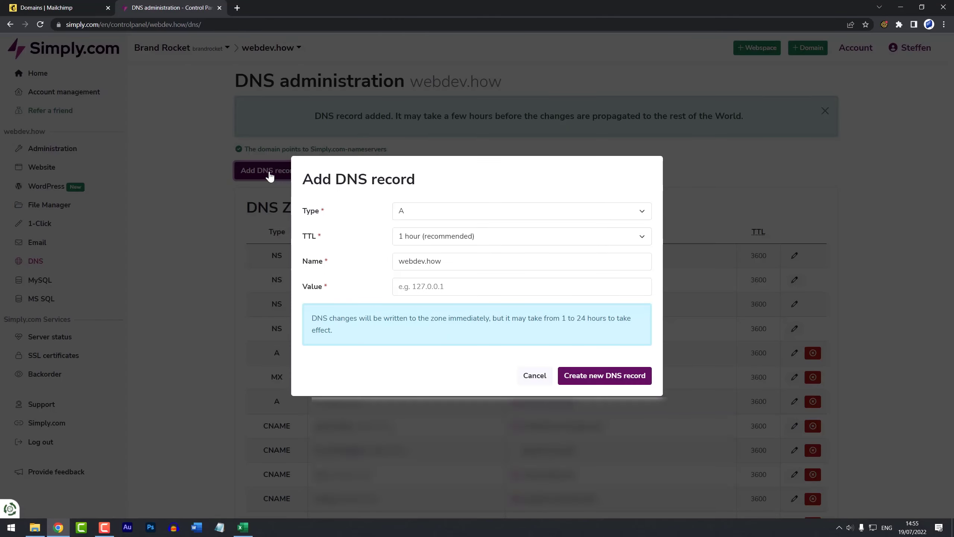
key(ctrl+shift+Tab)
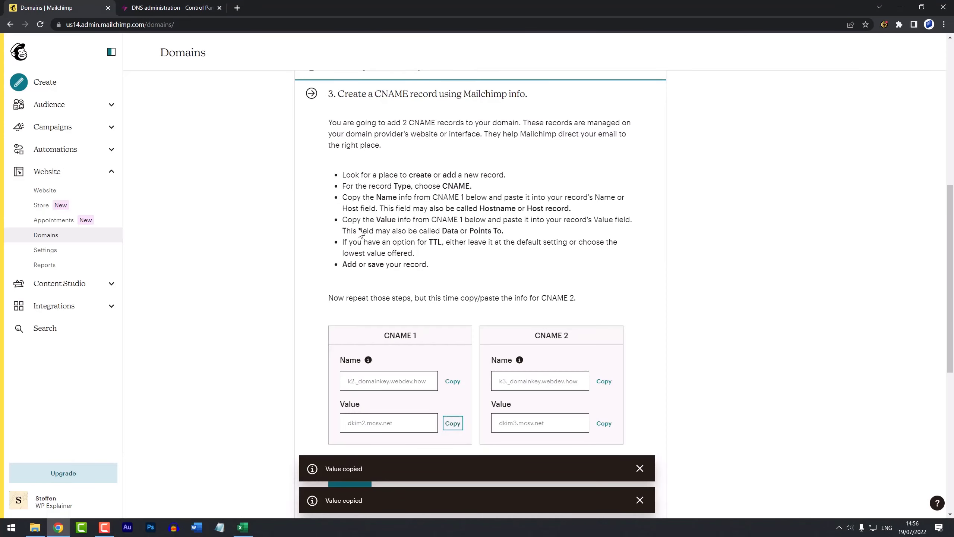
click(604, 382)
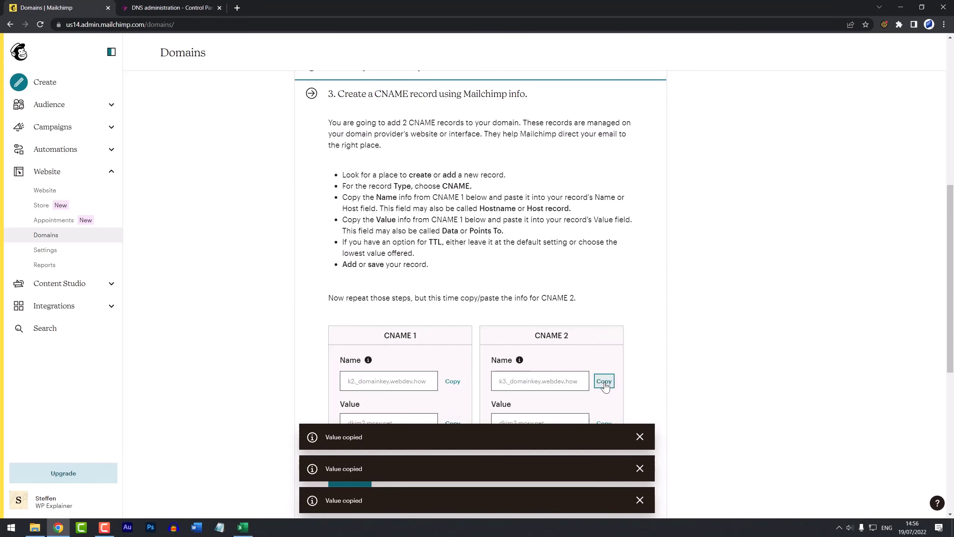
key(ctrl+Tab)
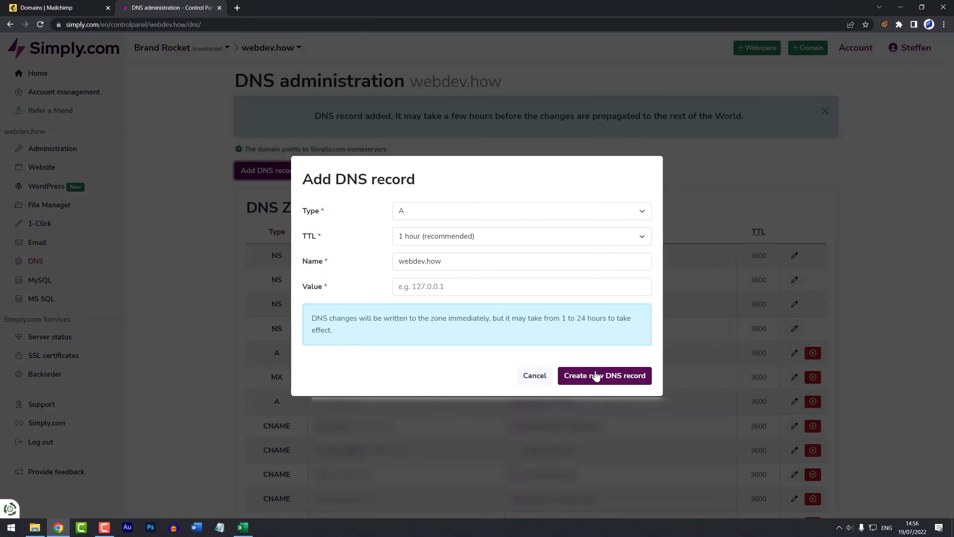
click(481, 215)
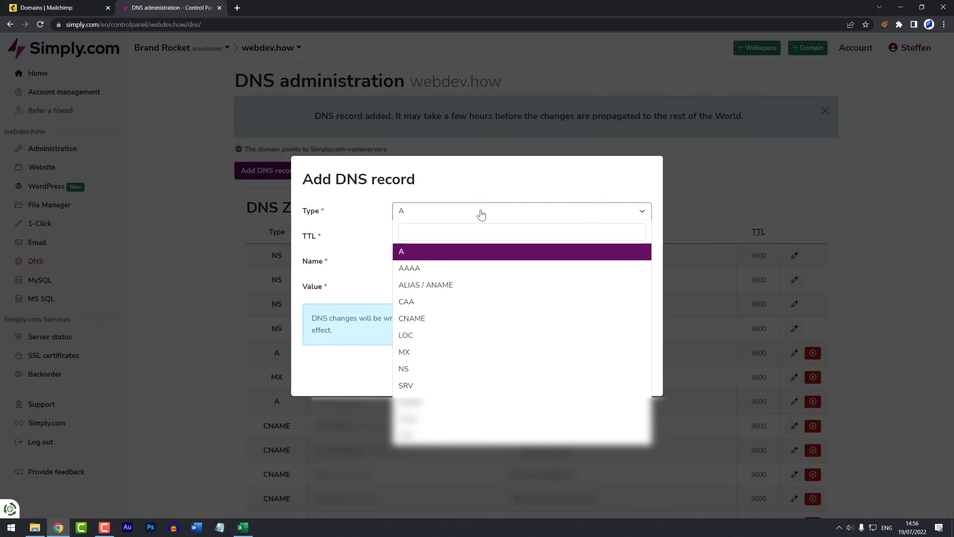
click(434, 322)
drag(442, 262, 384, 265)
key(ctrl+v)
Step: Set the record's value to dkim3.mcsv.net and create it
key(ctrl+Tab)
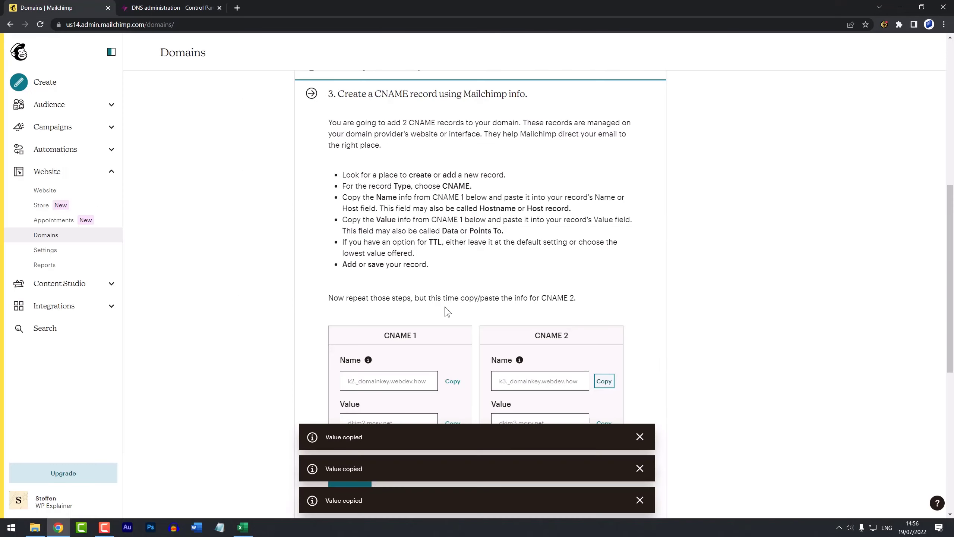
scroll(593, 398, down, 3)
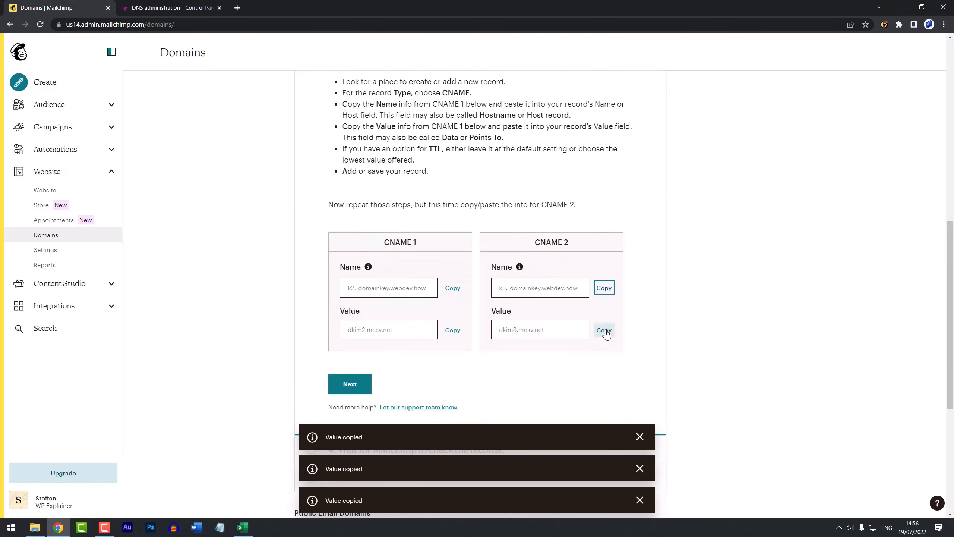
click(604, 329)
key(ctrl+Tab)
click(516, 287)
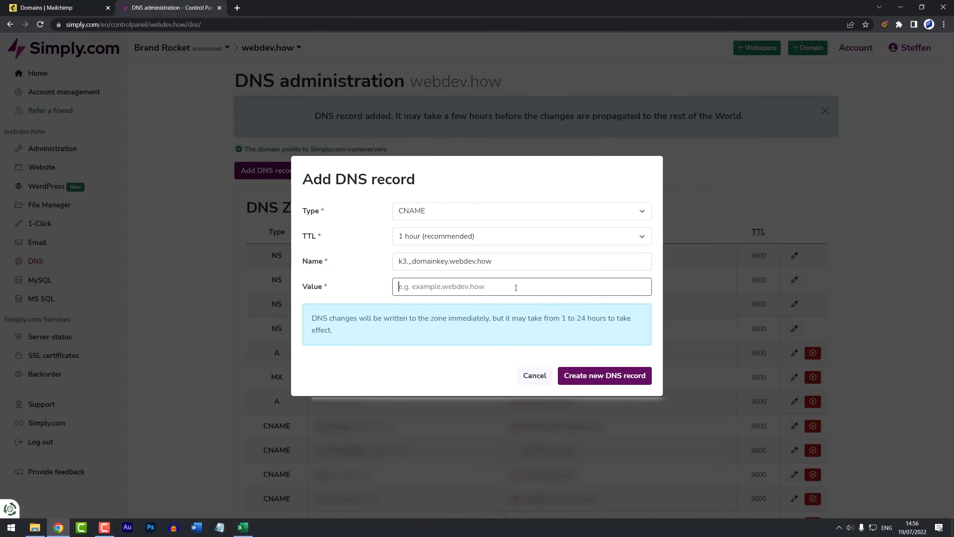
key(ctrl+v)
click(584, 376)
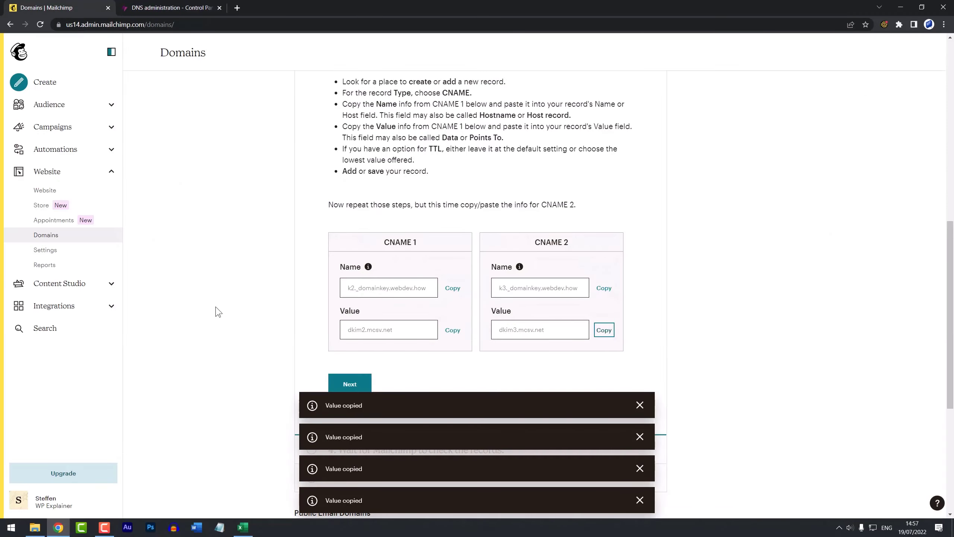
scroll(216, 312, down, 2)
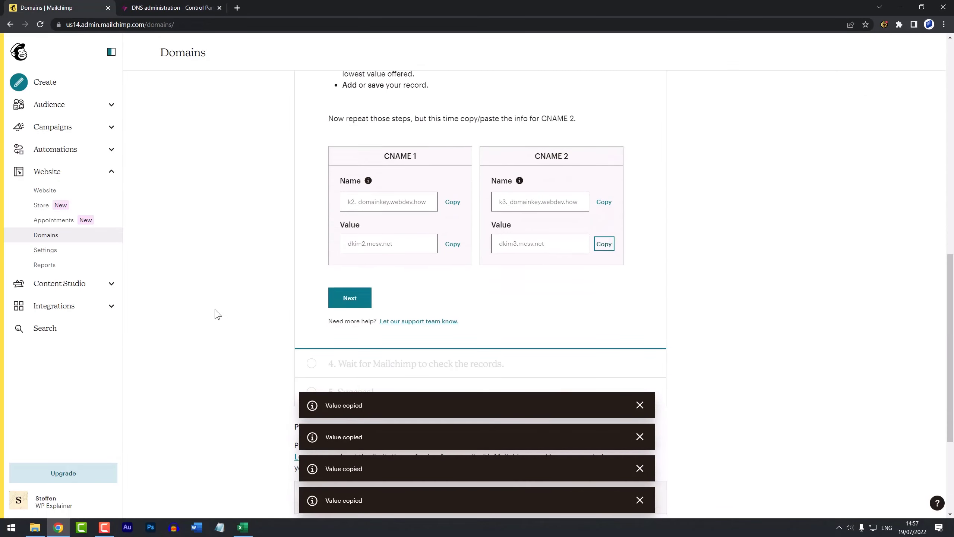
Step: Check webdev.how's status until Authenticated, then confirm the Gmail test email is signed by webdev.how
click(348, 292)
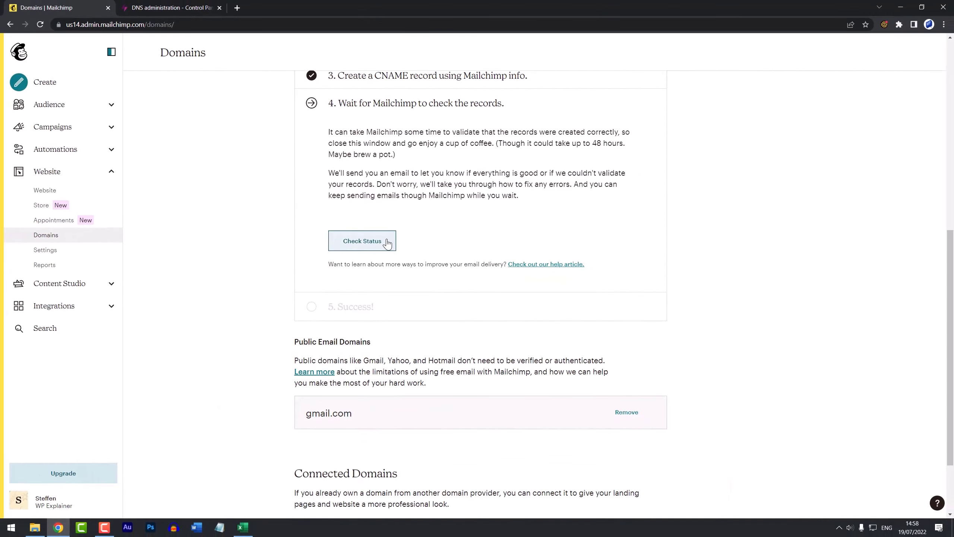
click(388, 248)
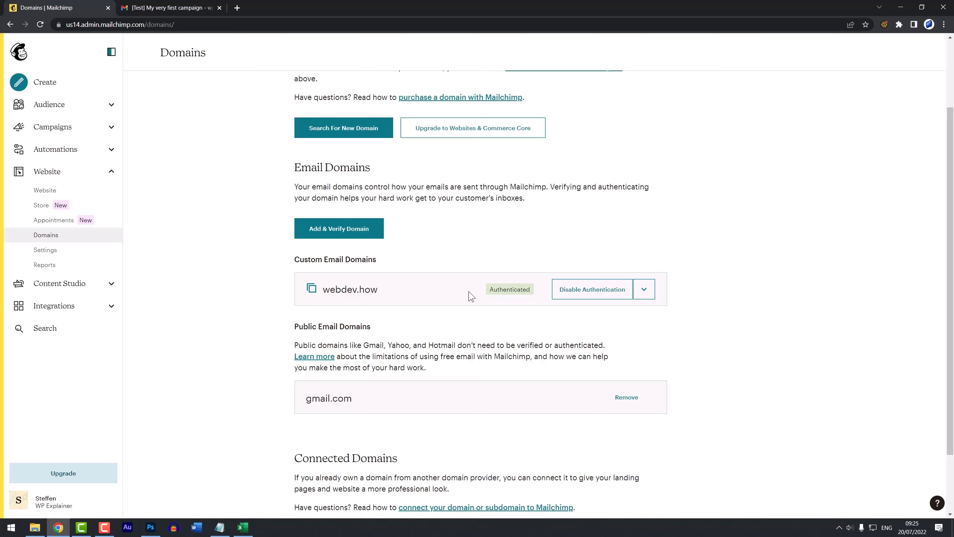
key(ctrl+Tab)
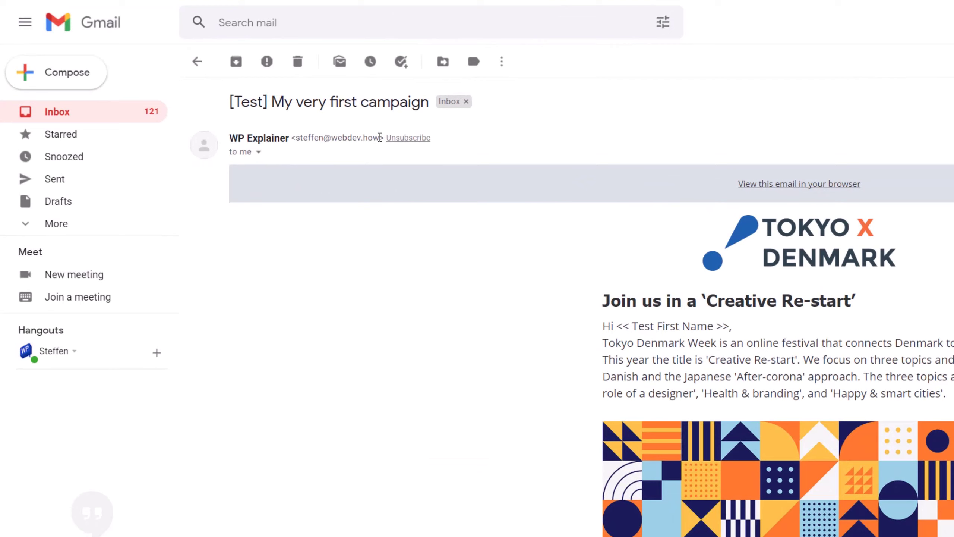
click(258, 152)
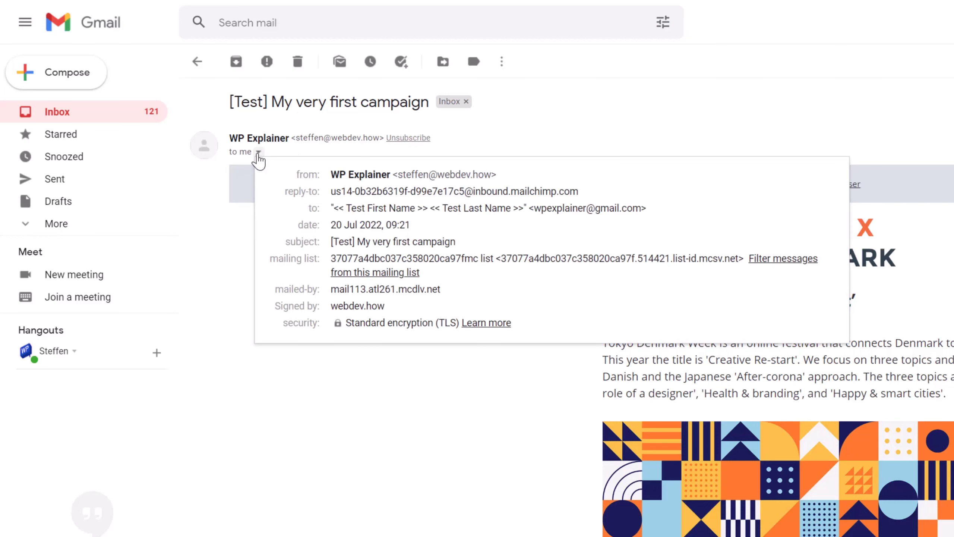
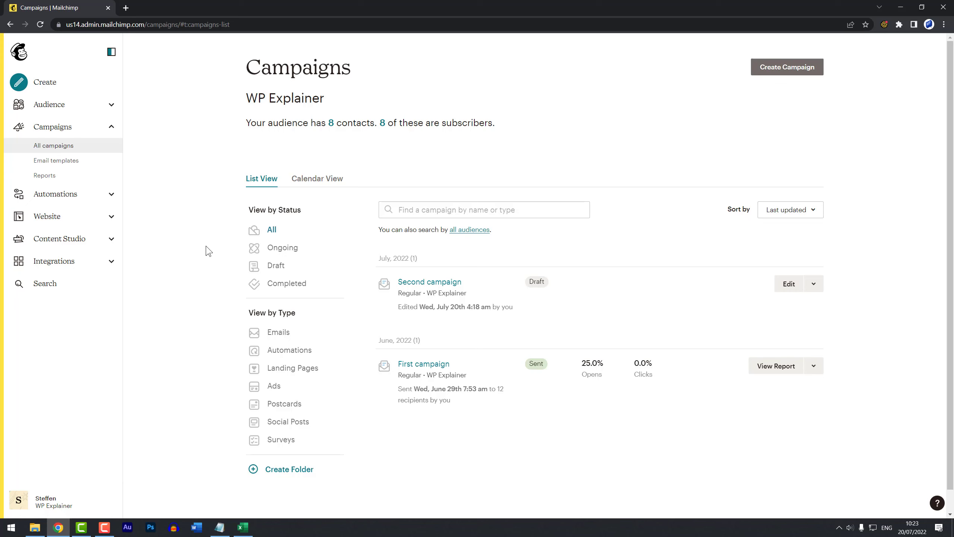
Step: Save the Second campaign's To field as *|FNAME|* *|LNAME|*, then return to the audience dashboard
click(445, 285)
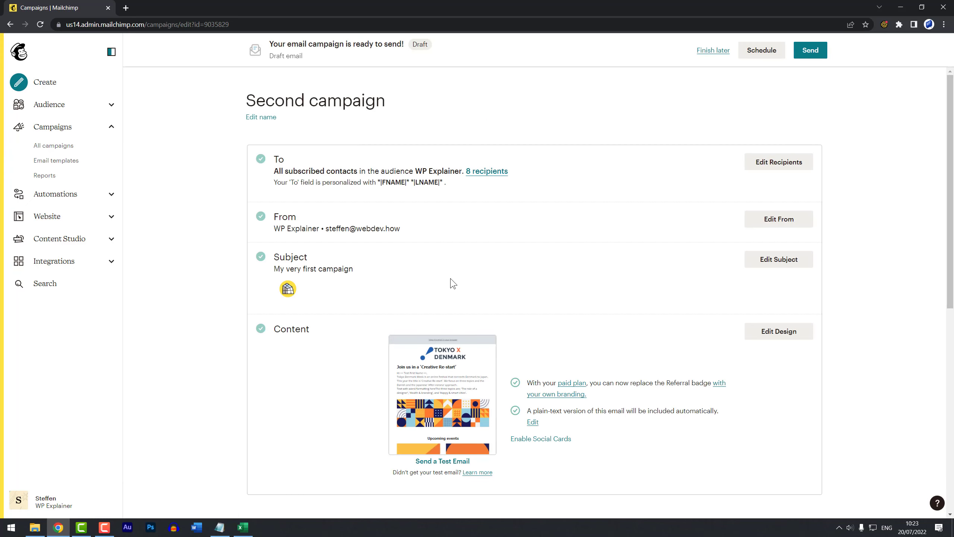
click(773, 165)
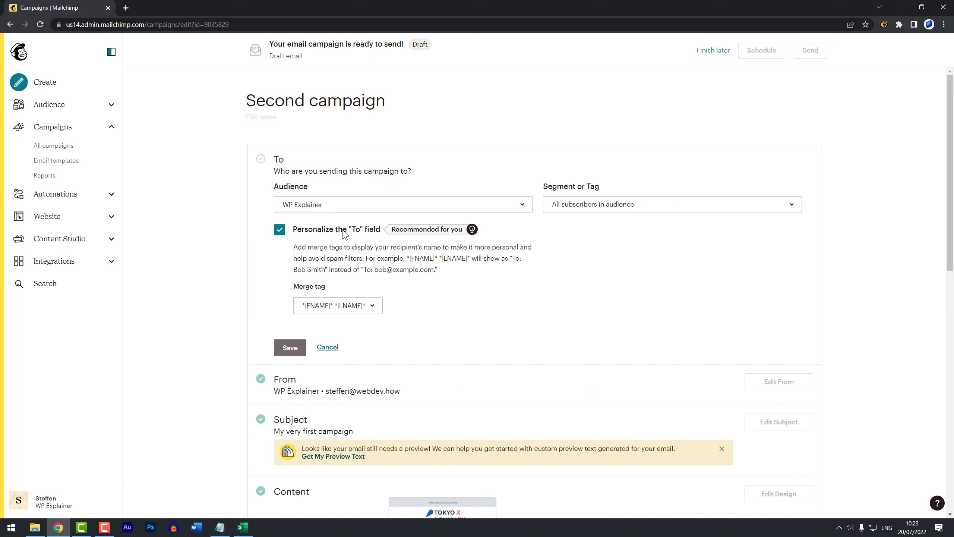
click(358, 308)
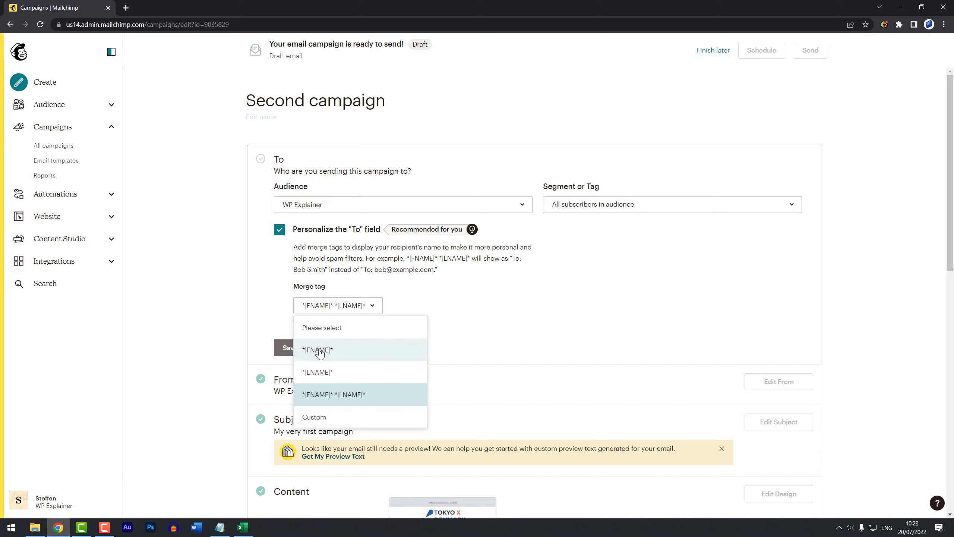
click(385, 394)
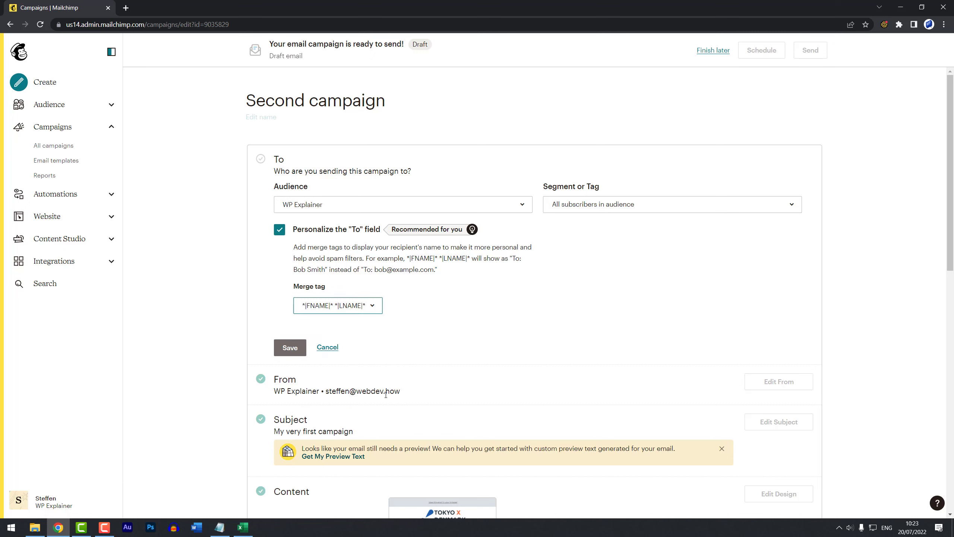
click(292, 349)
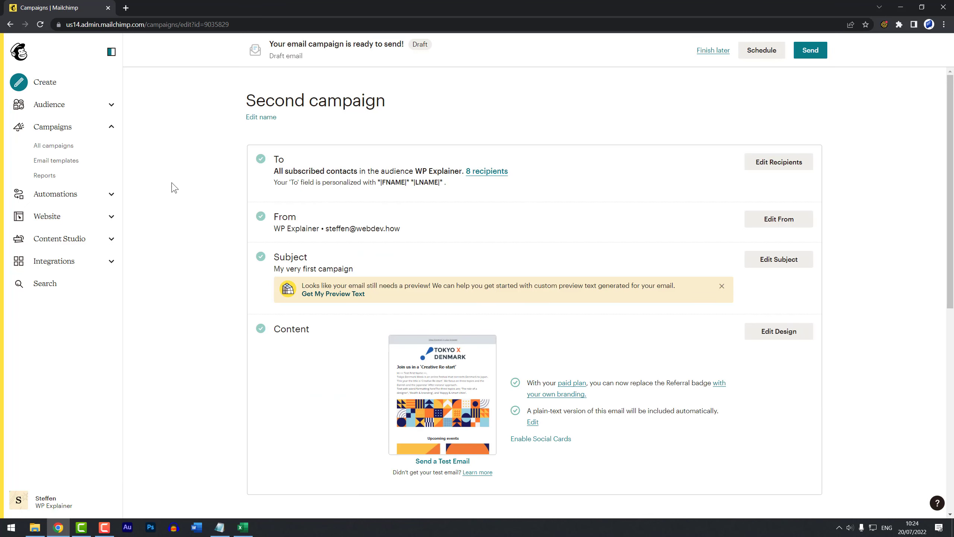
click(112, 107)
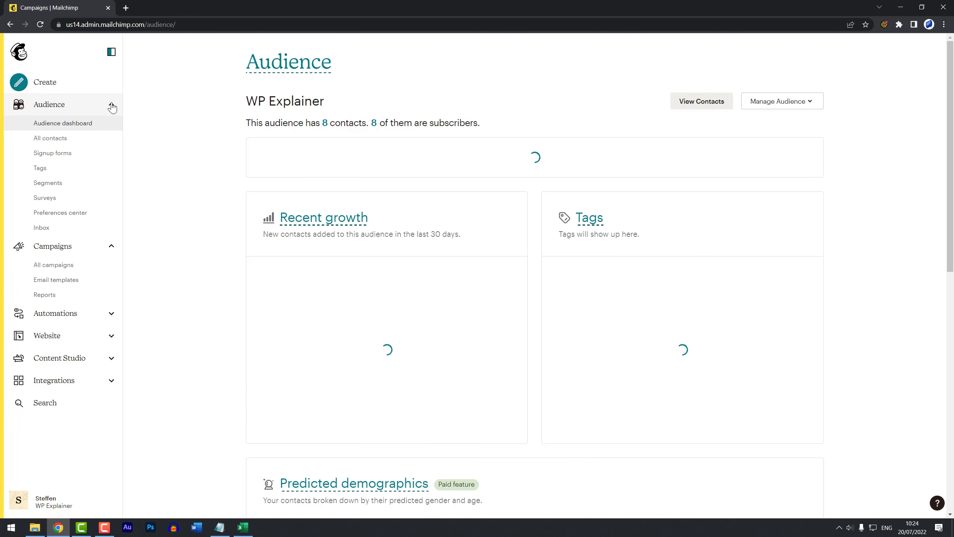
Step: Go to the signup forms' form builder and bring up the 'Thanks for subscribing!' email
click(63, 158)
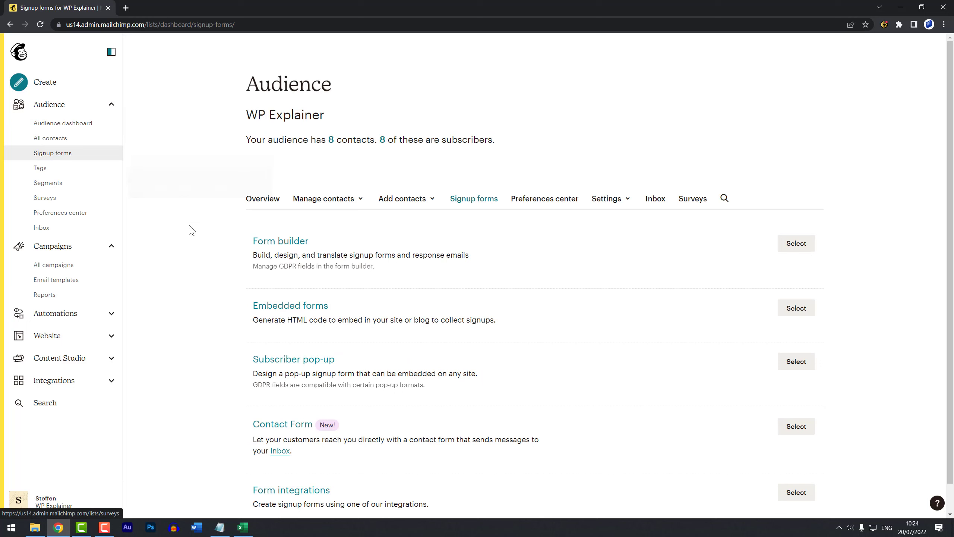
click(297, 242)
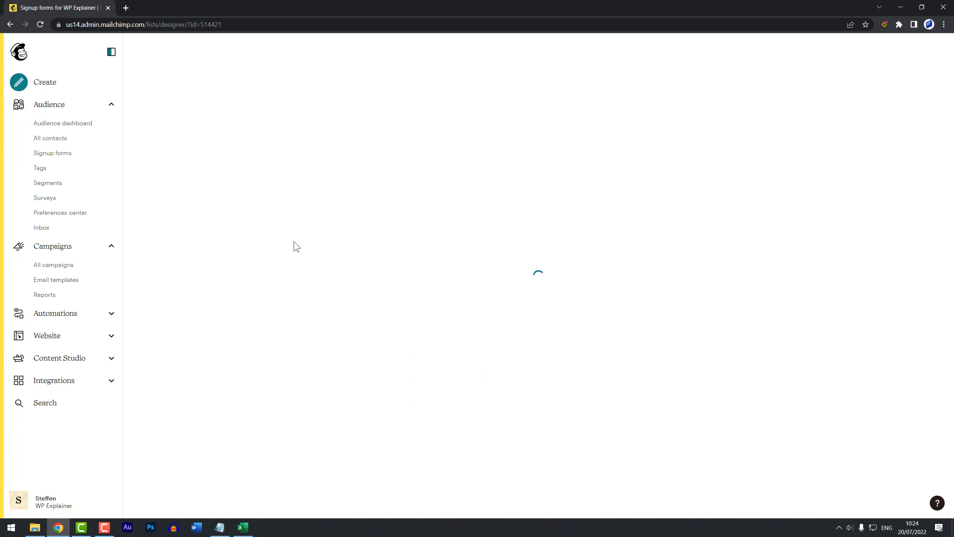
scroll(207, 318, down, 3)
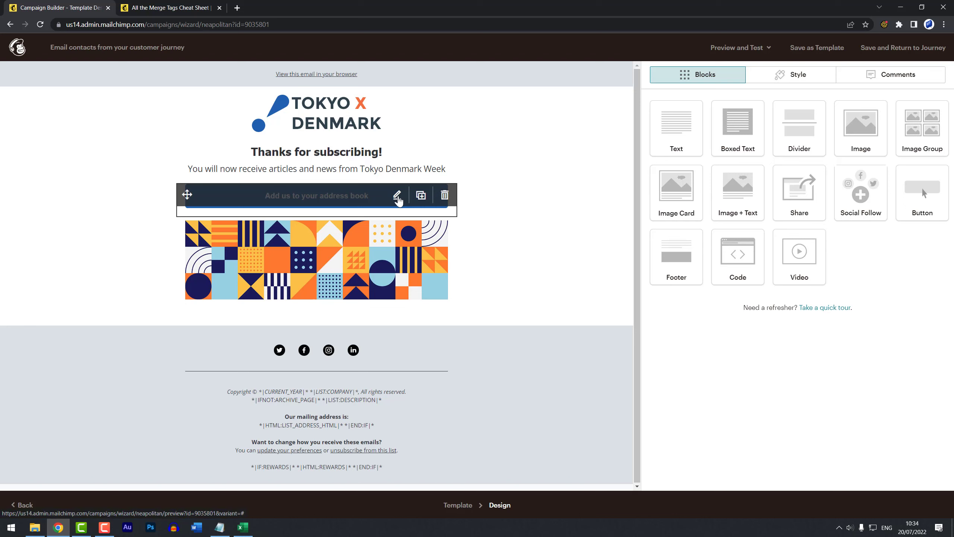
Step: Link the 'Add us to your address book' button to *|LIST:ADDRESS_VCARD_HREF|*
click(397, 196)
click(682, 218)
text(*|LIST:ADDRESS_VCARD_HREF|*)
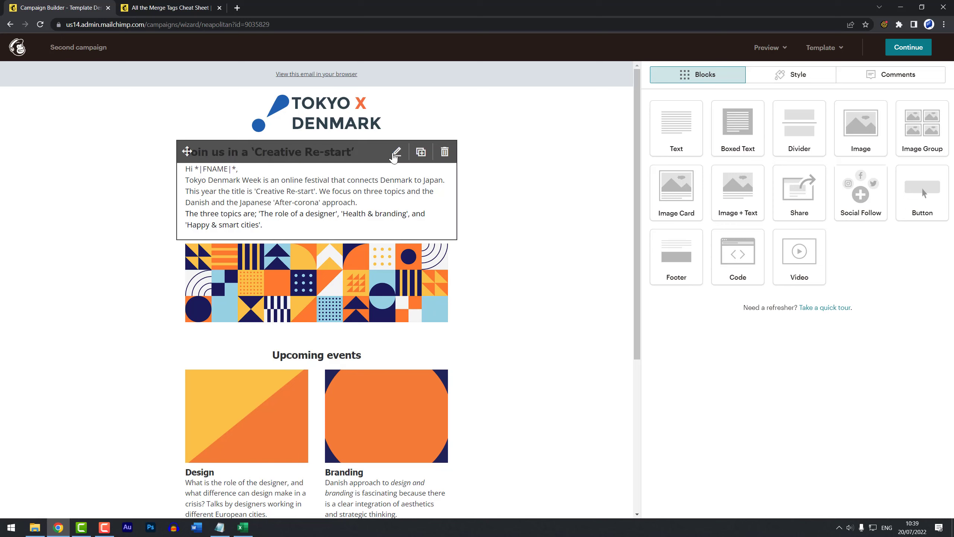
Step: Delete the <span style> and </span> tags around the topics sentence in the intro text's HTML source
click(397, 153)
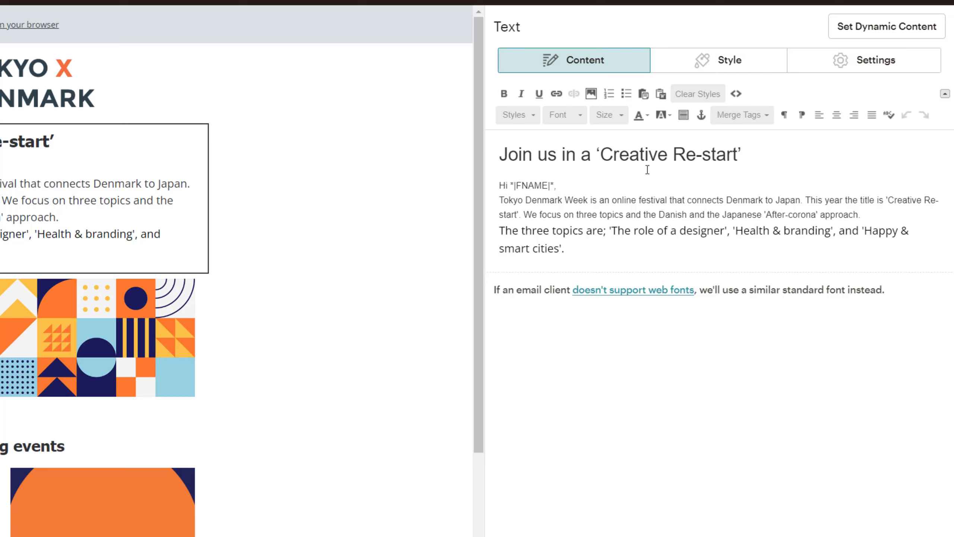
click(736, 93)
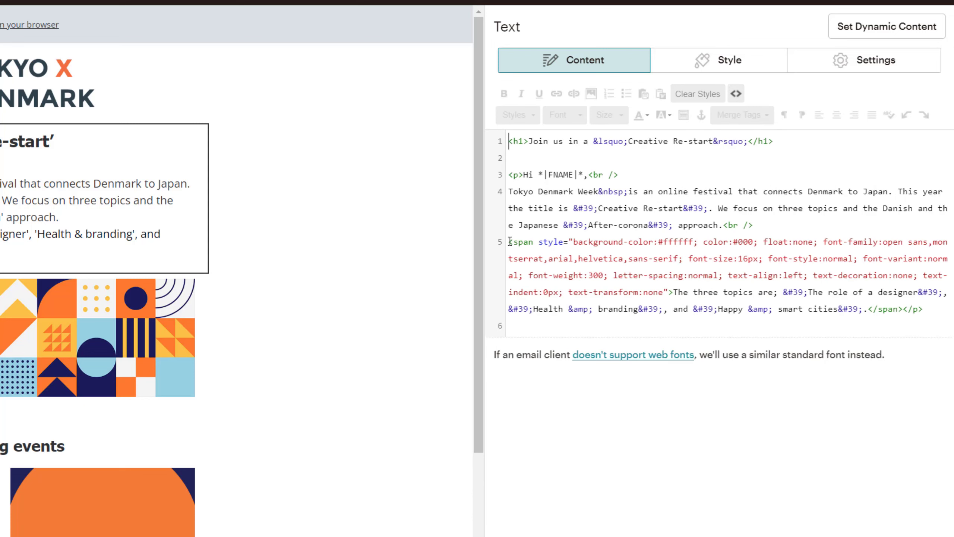
click(674, 292)
drag(510, 241, 675, 293)
key(BackSpace)
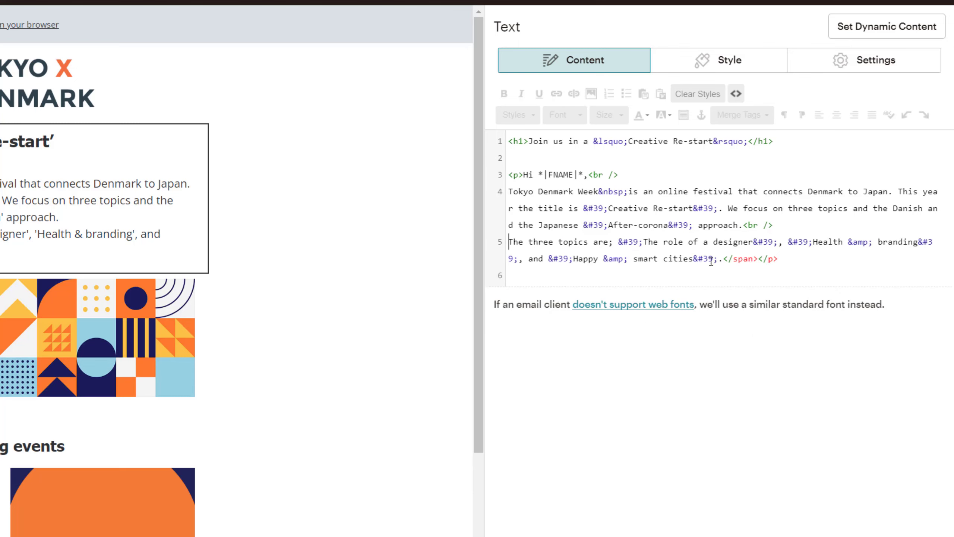
drag(759, 257, 726, 256)
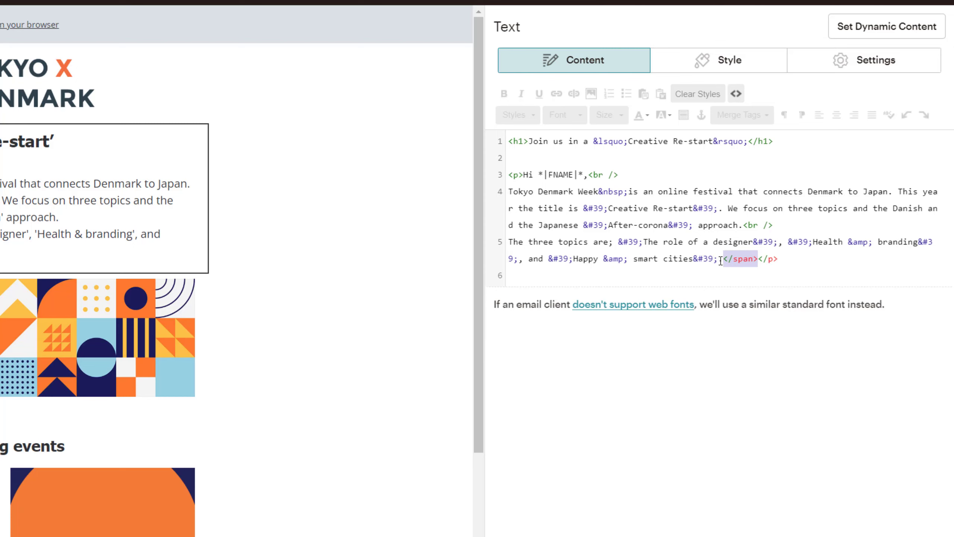
key(BackSpace)
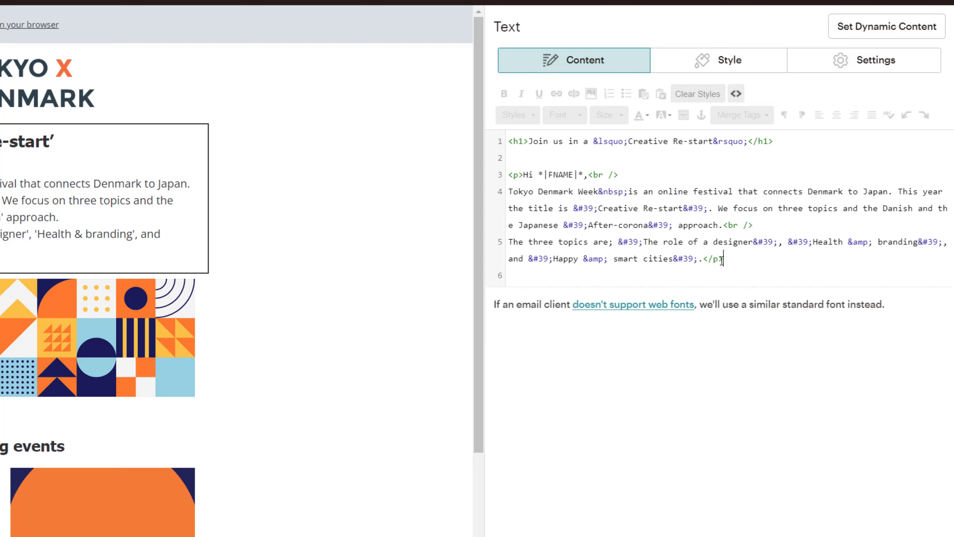
click(737, 94)
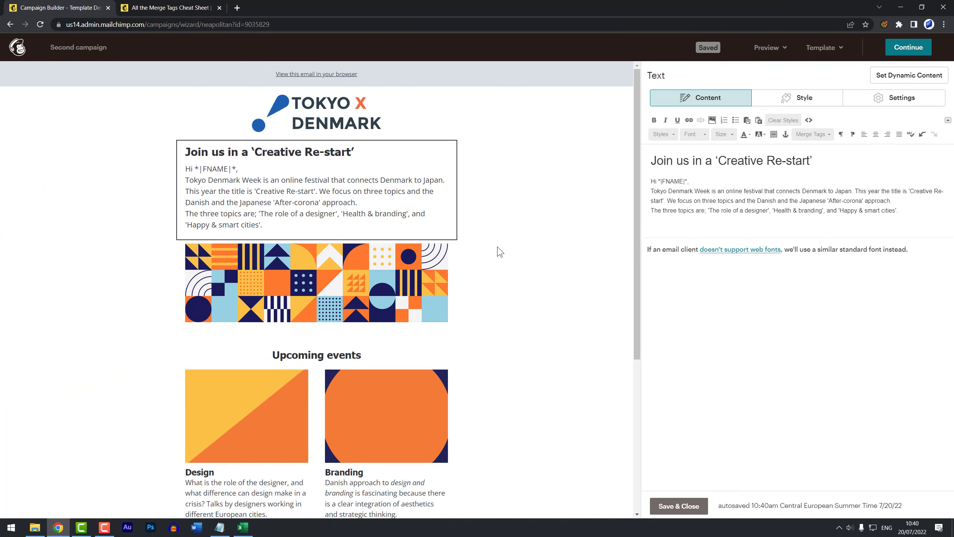
Step: Start a new campaign and list the Email campaign types
scroll(483, 255, down, 4)
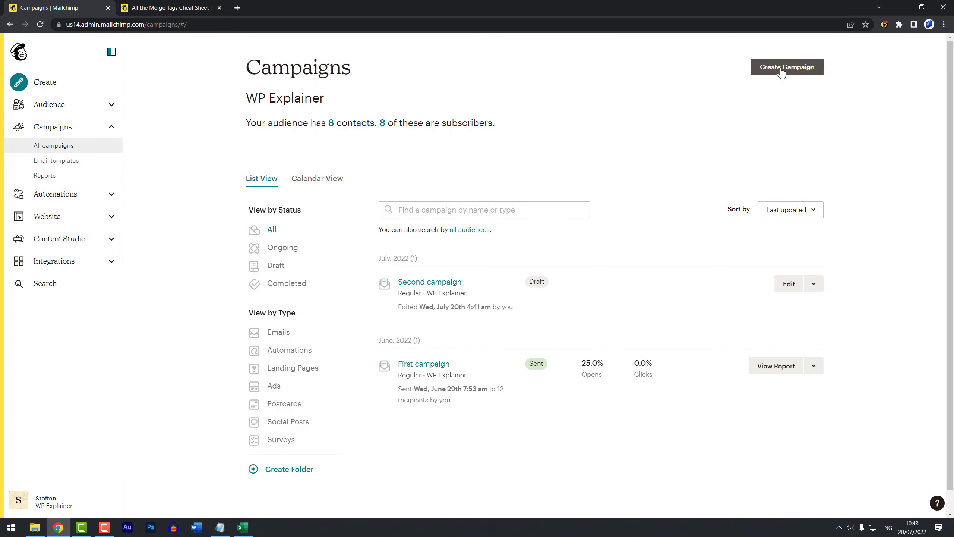
click(781, 73)
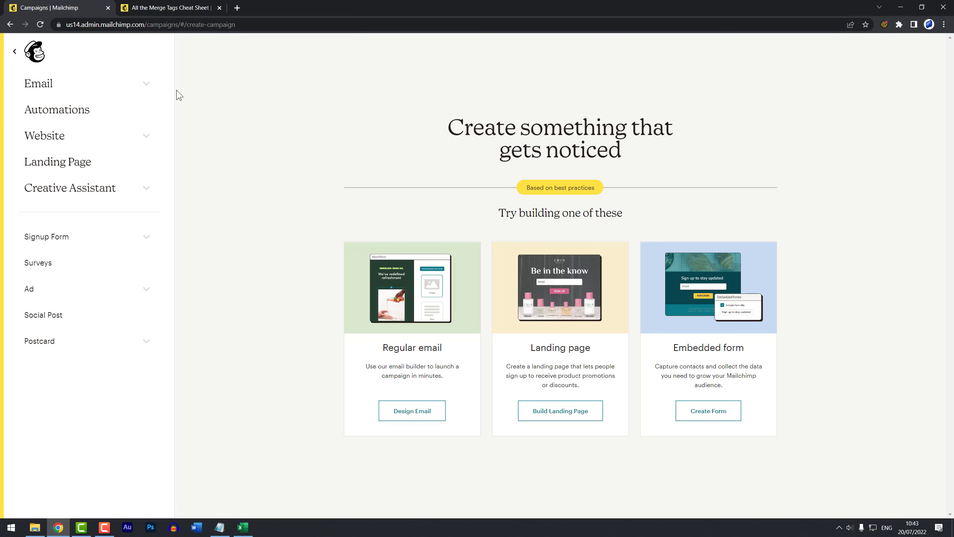
click(145, 85)
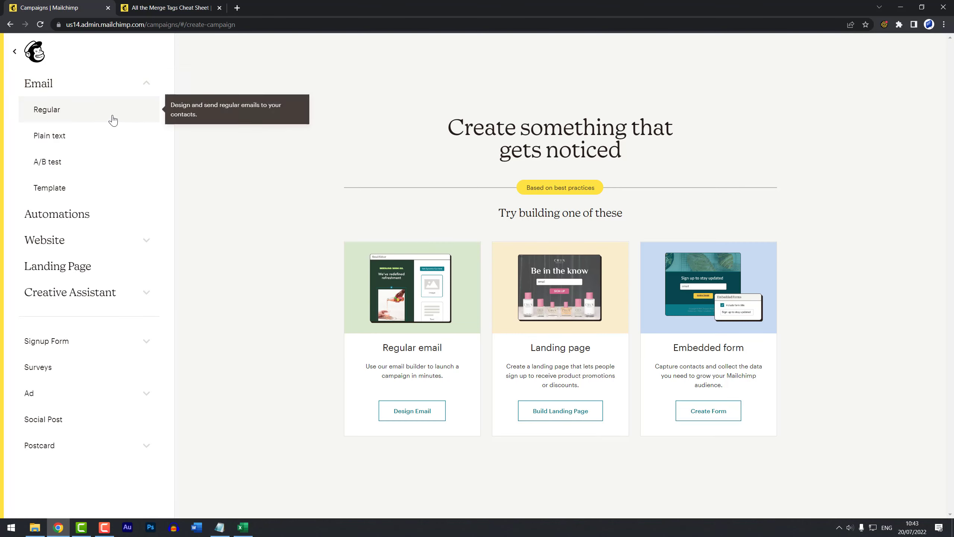